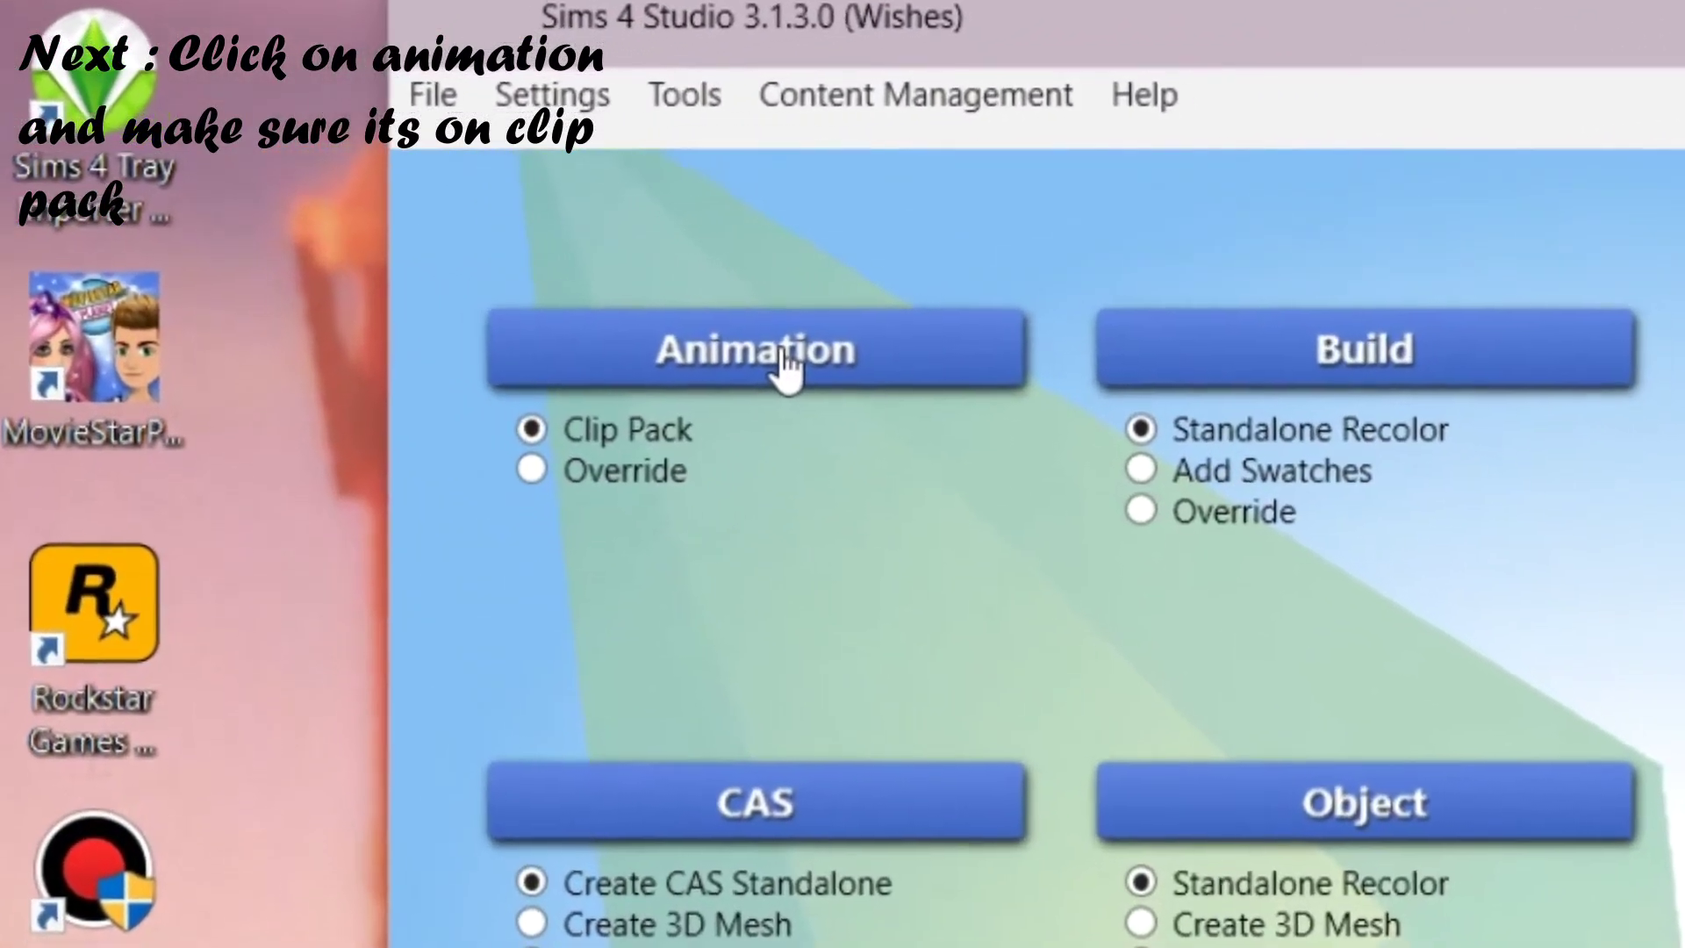
- Begin a new Animation project as a Clip Pack from the Sims 4 Studio start screen
left_click(829, 377)
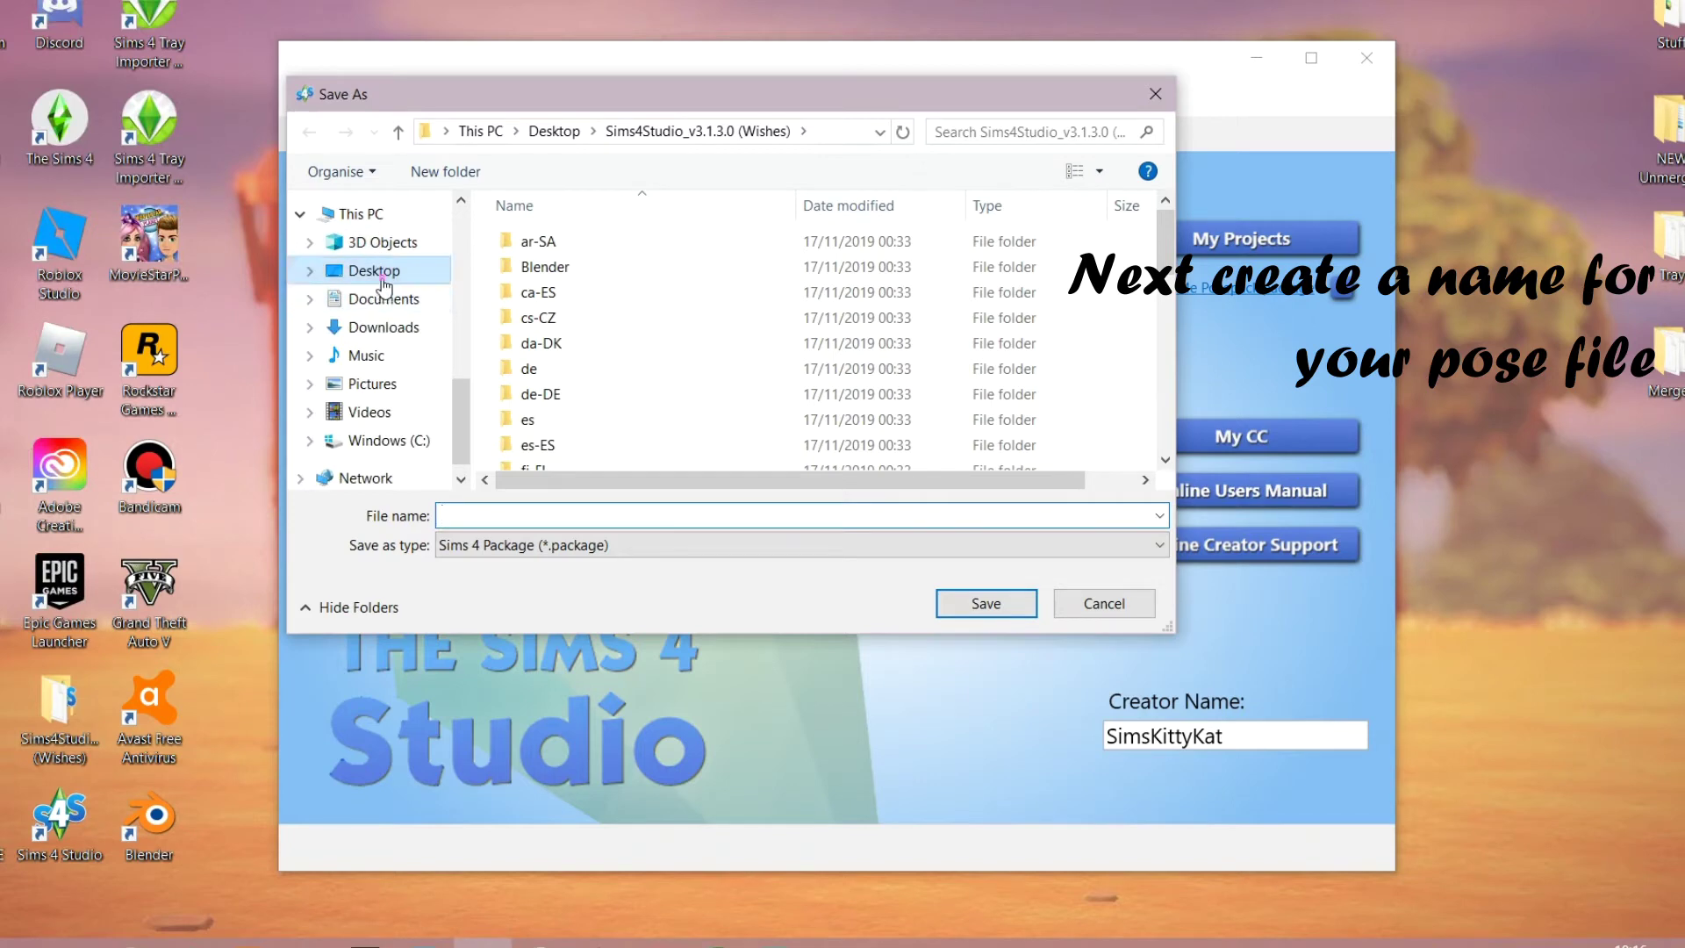
- Save the new clip pack to the Desktop as Pose.package
left_click(382, 272)
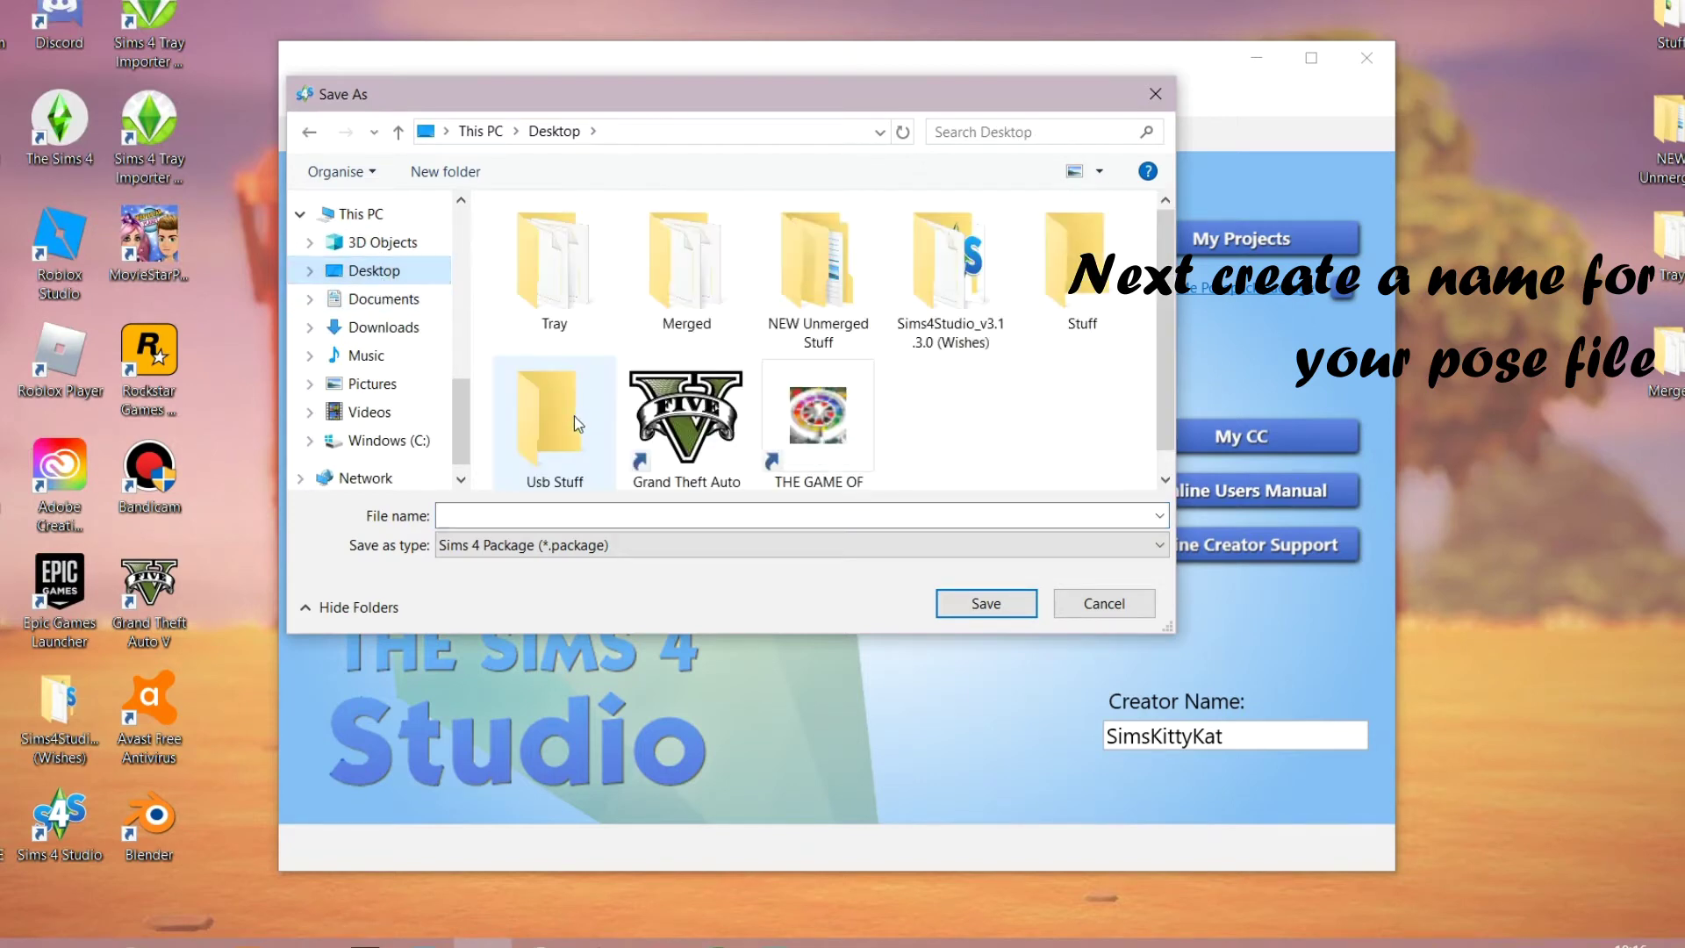
left_click(594, 524)
type("Pose")
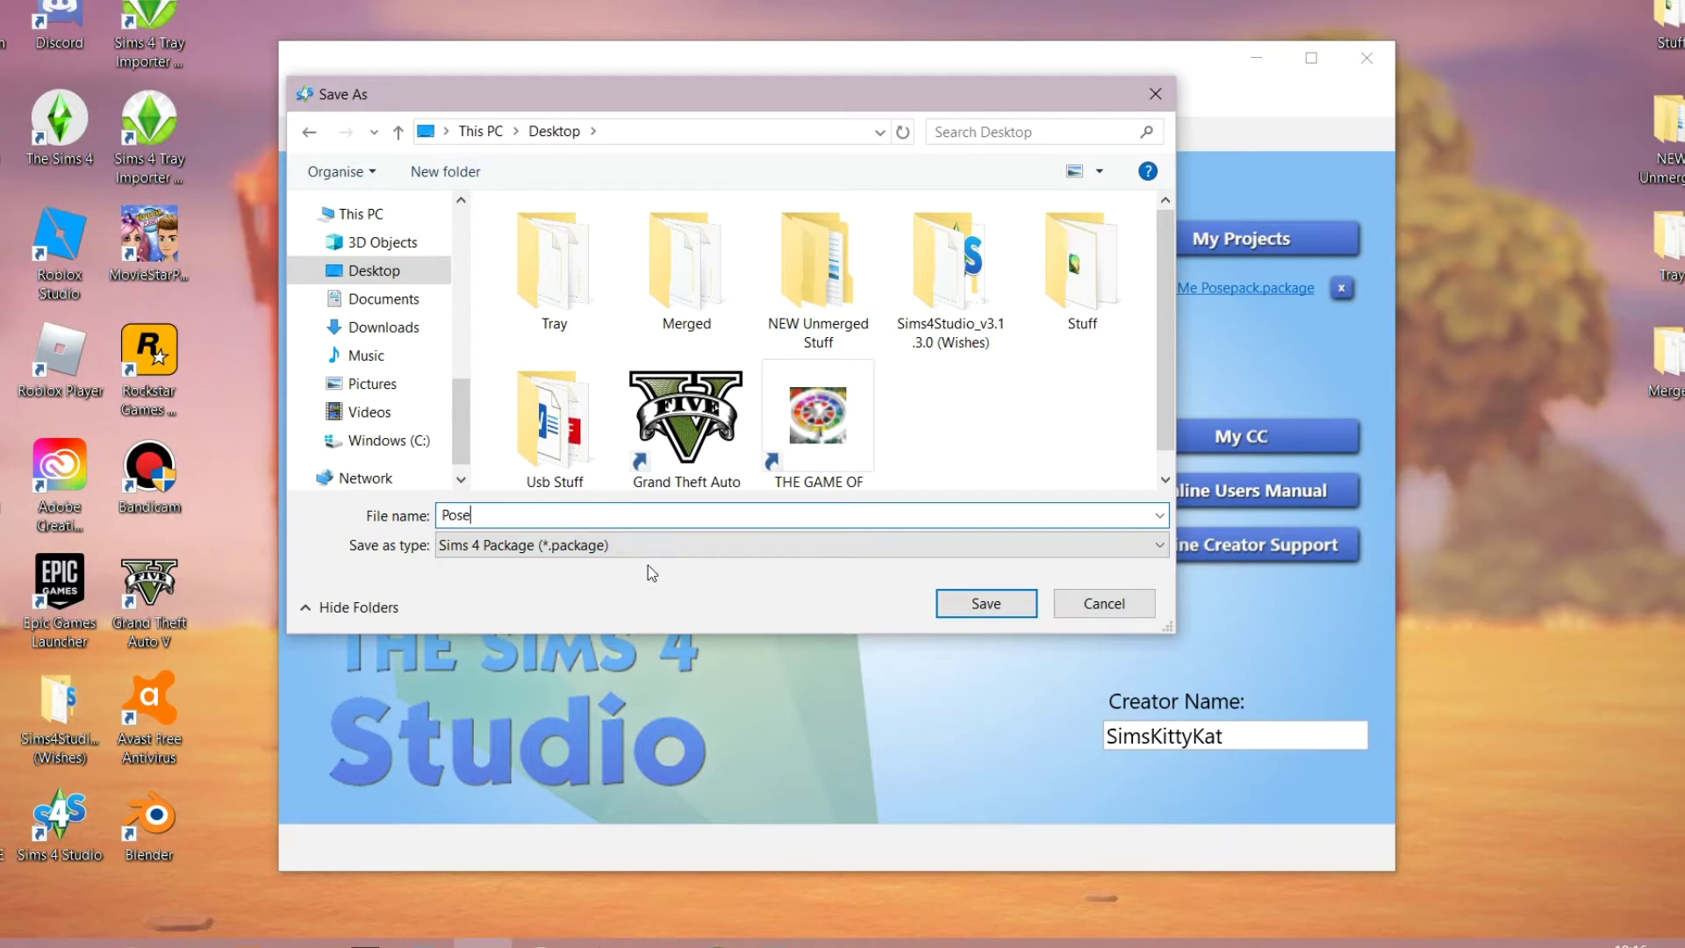
left_click(1011, 605)
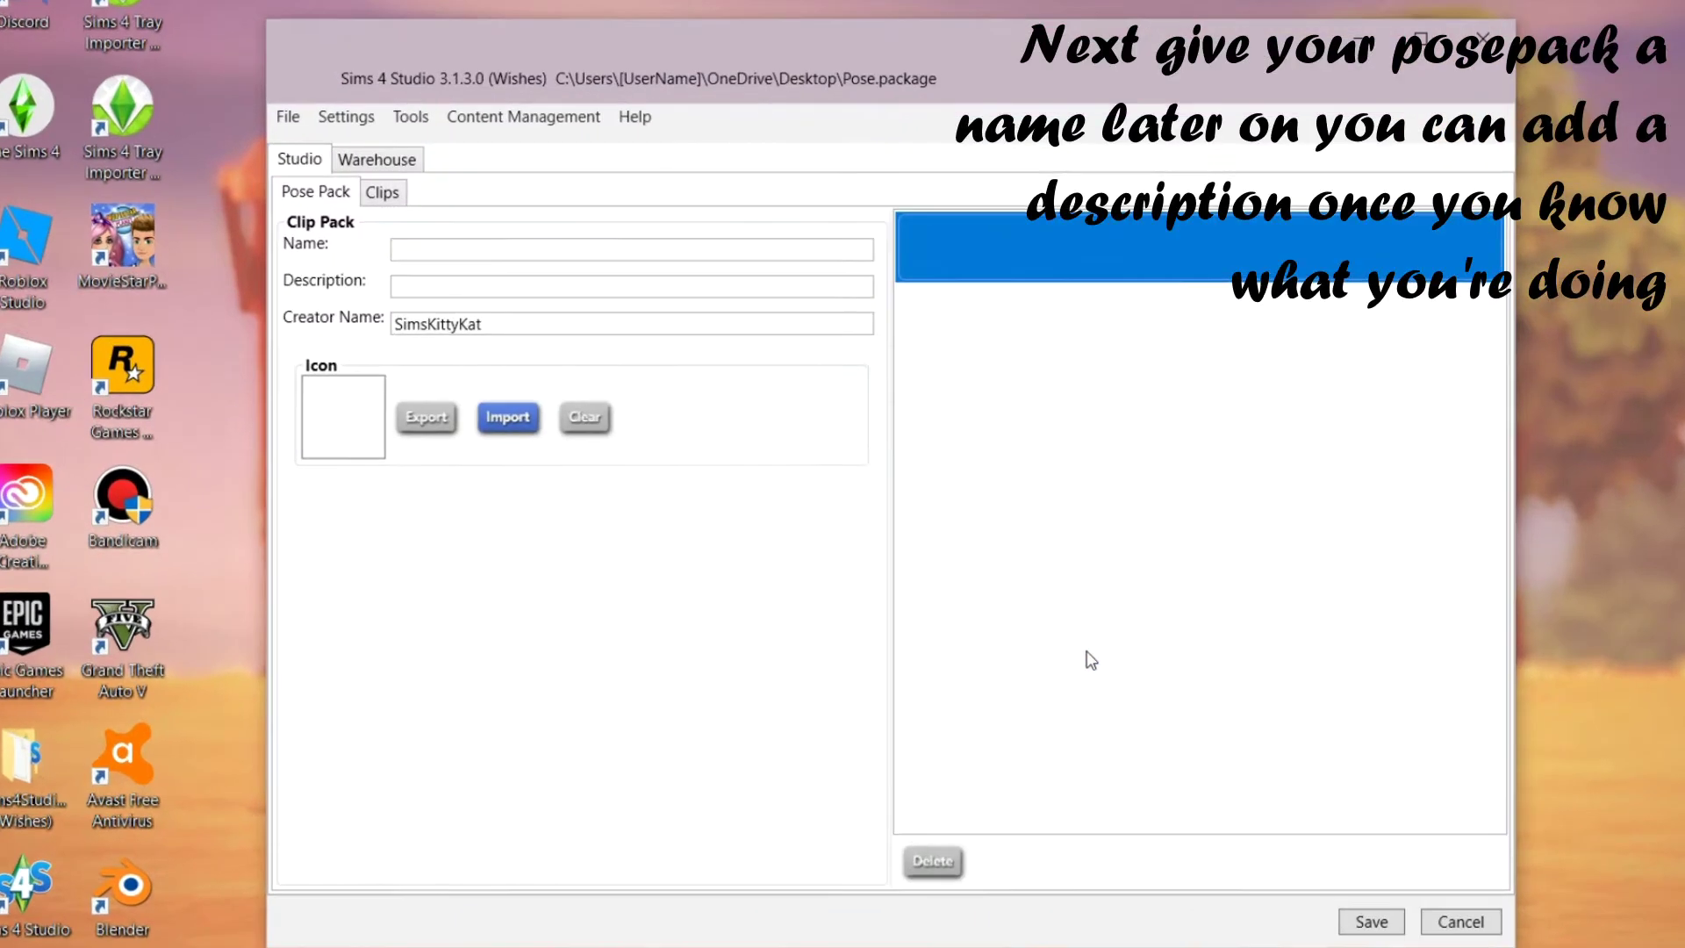
- Name the pose pack 'Pose' and its first clip 'Pose'
left_click(402, 253)
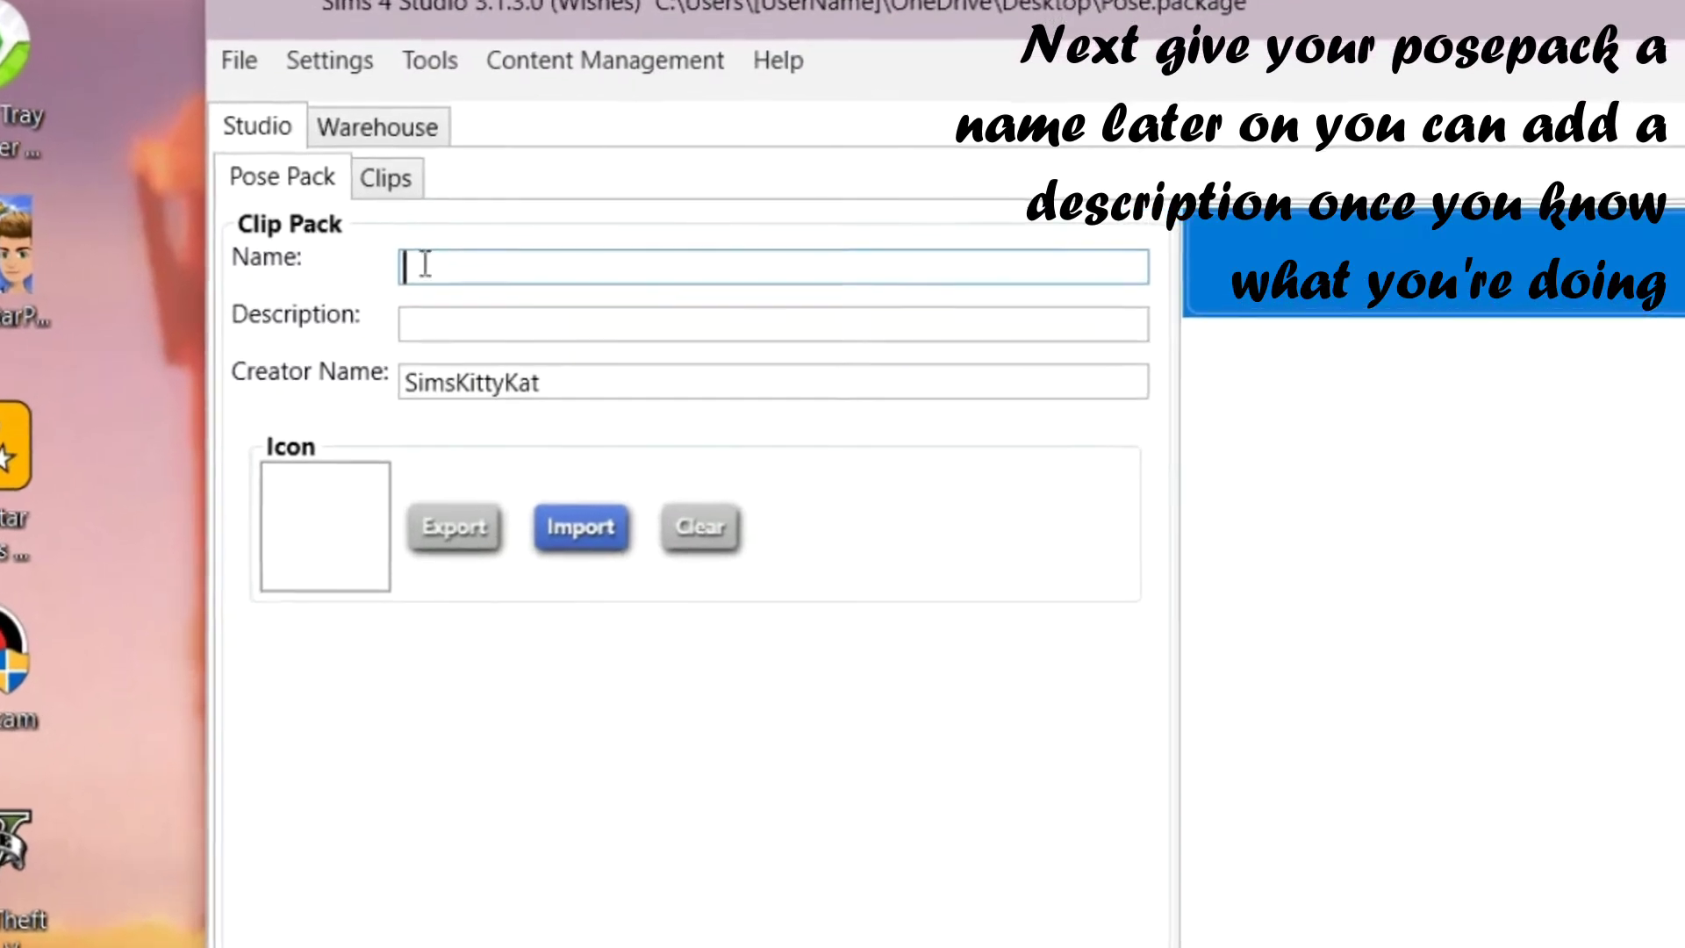
type("Pose")
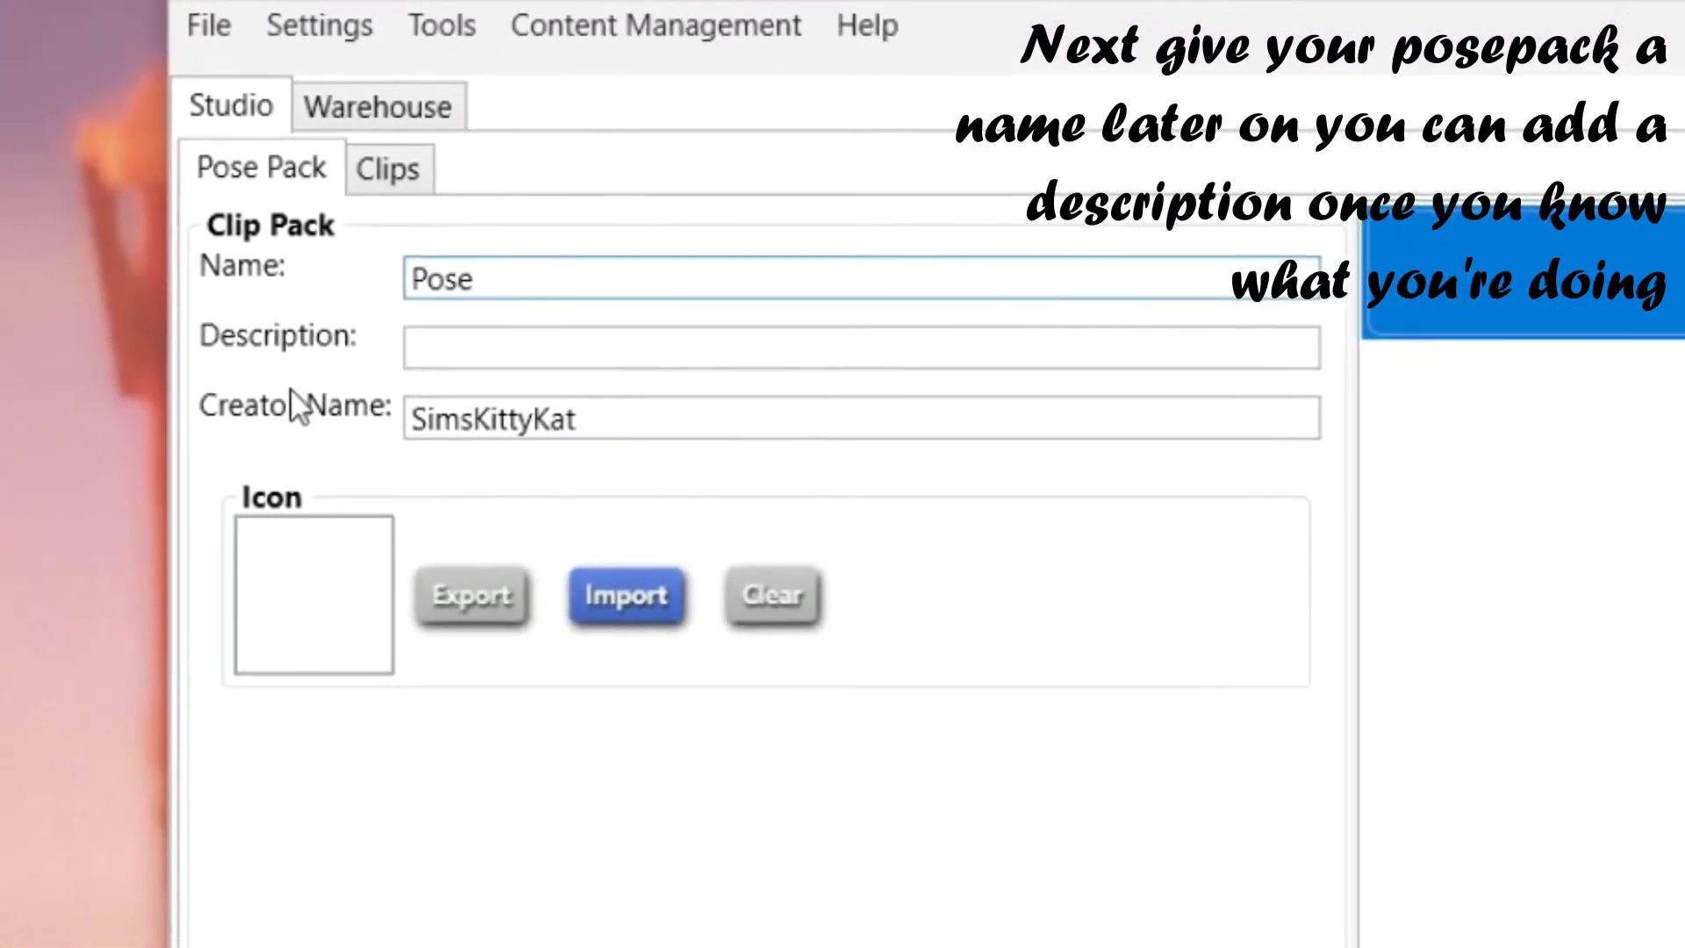
left_click(386, 195)
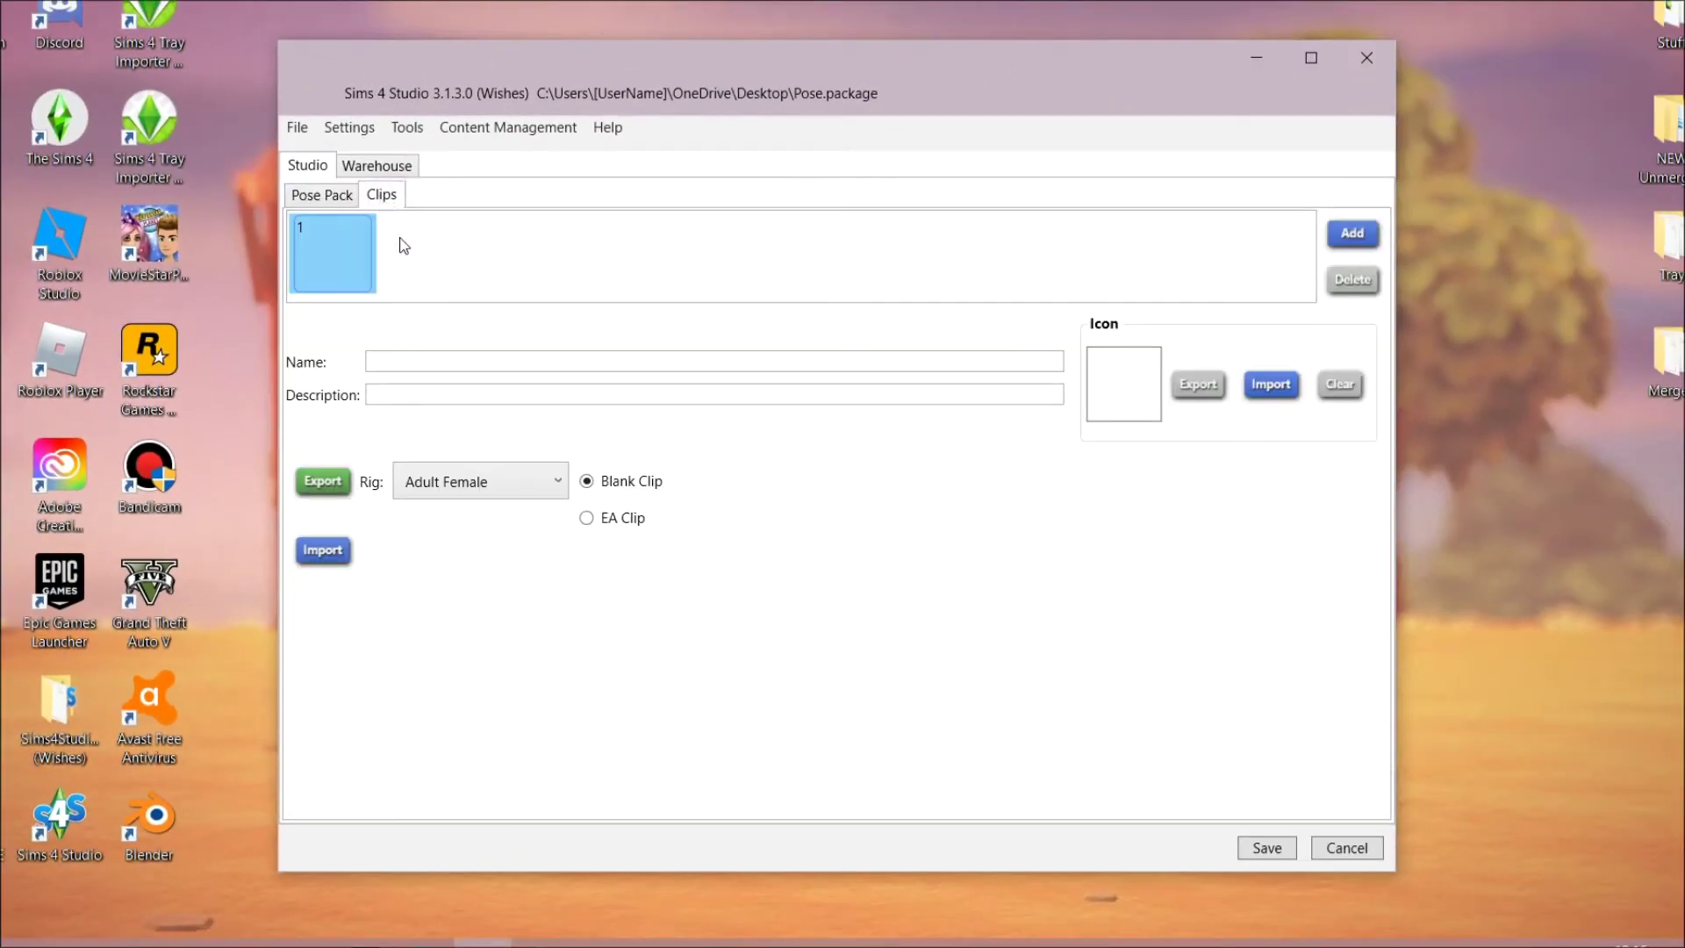
left_click(487, 359)
type("P")
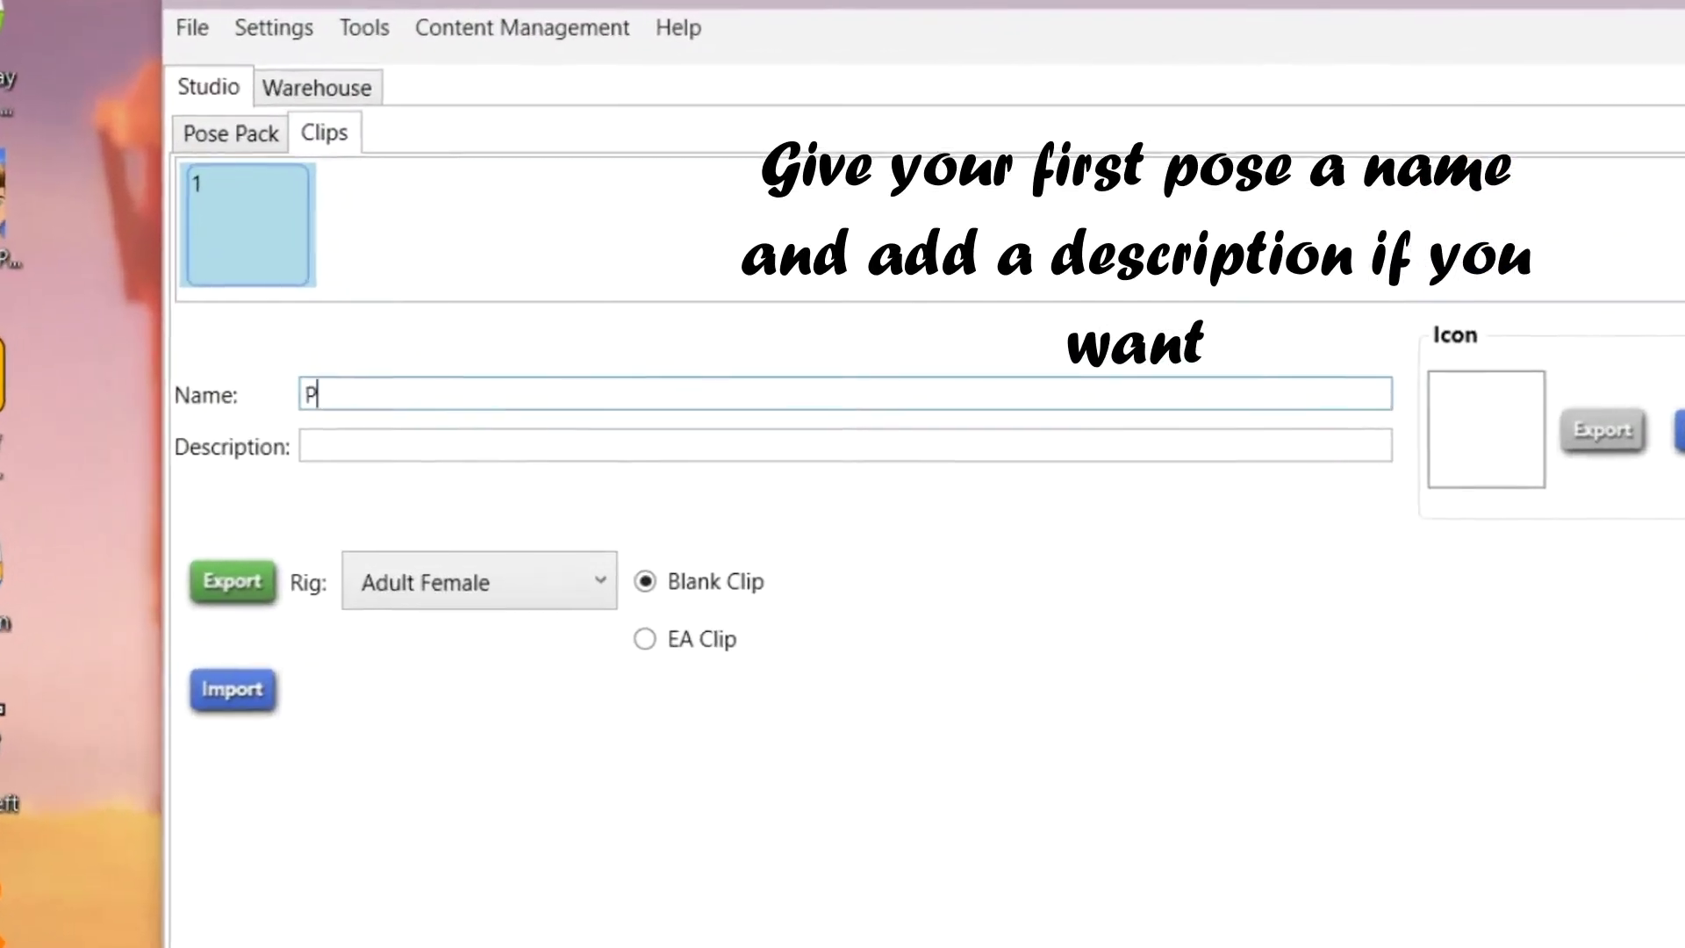
type("ose")
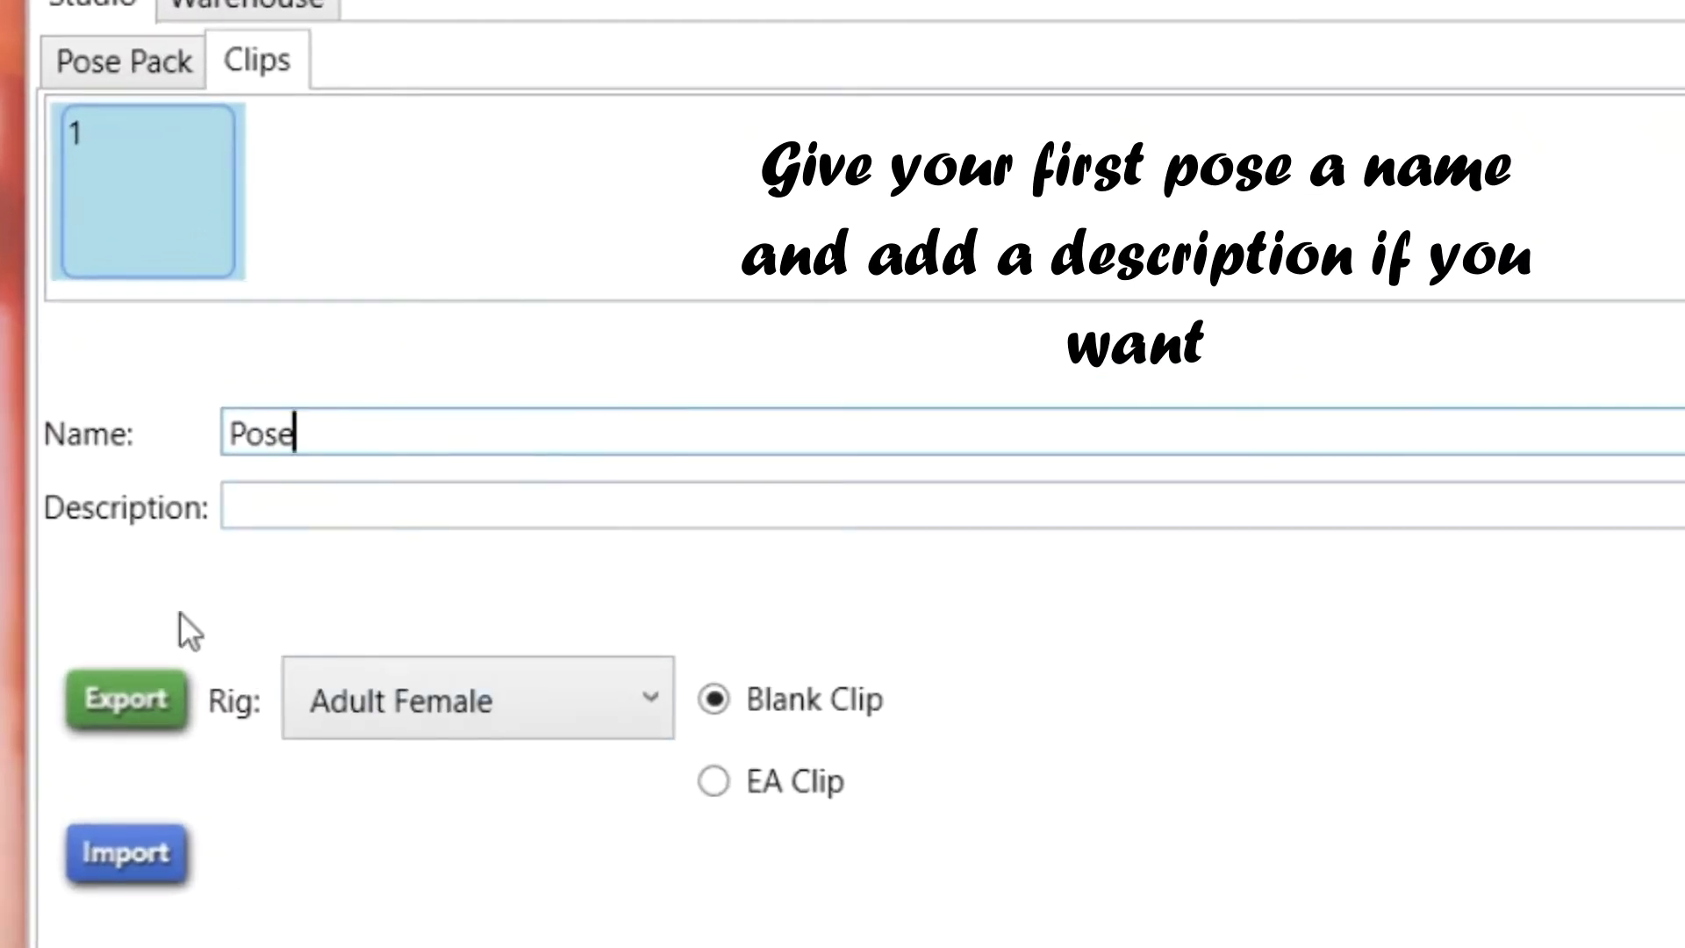
- Set the clip's rig to Adult Female
left_click(597, 683)
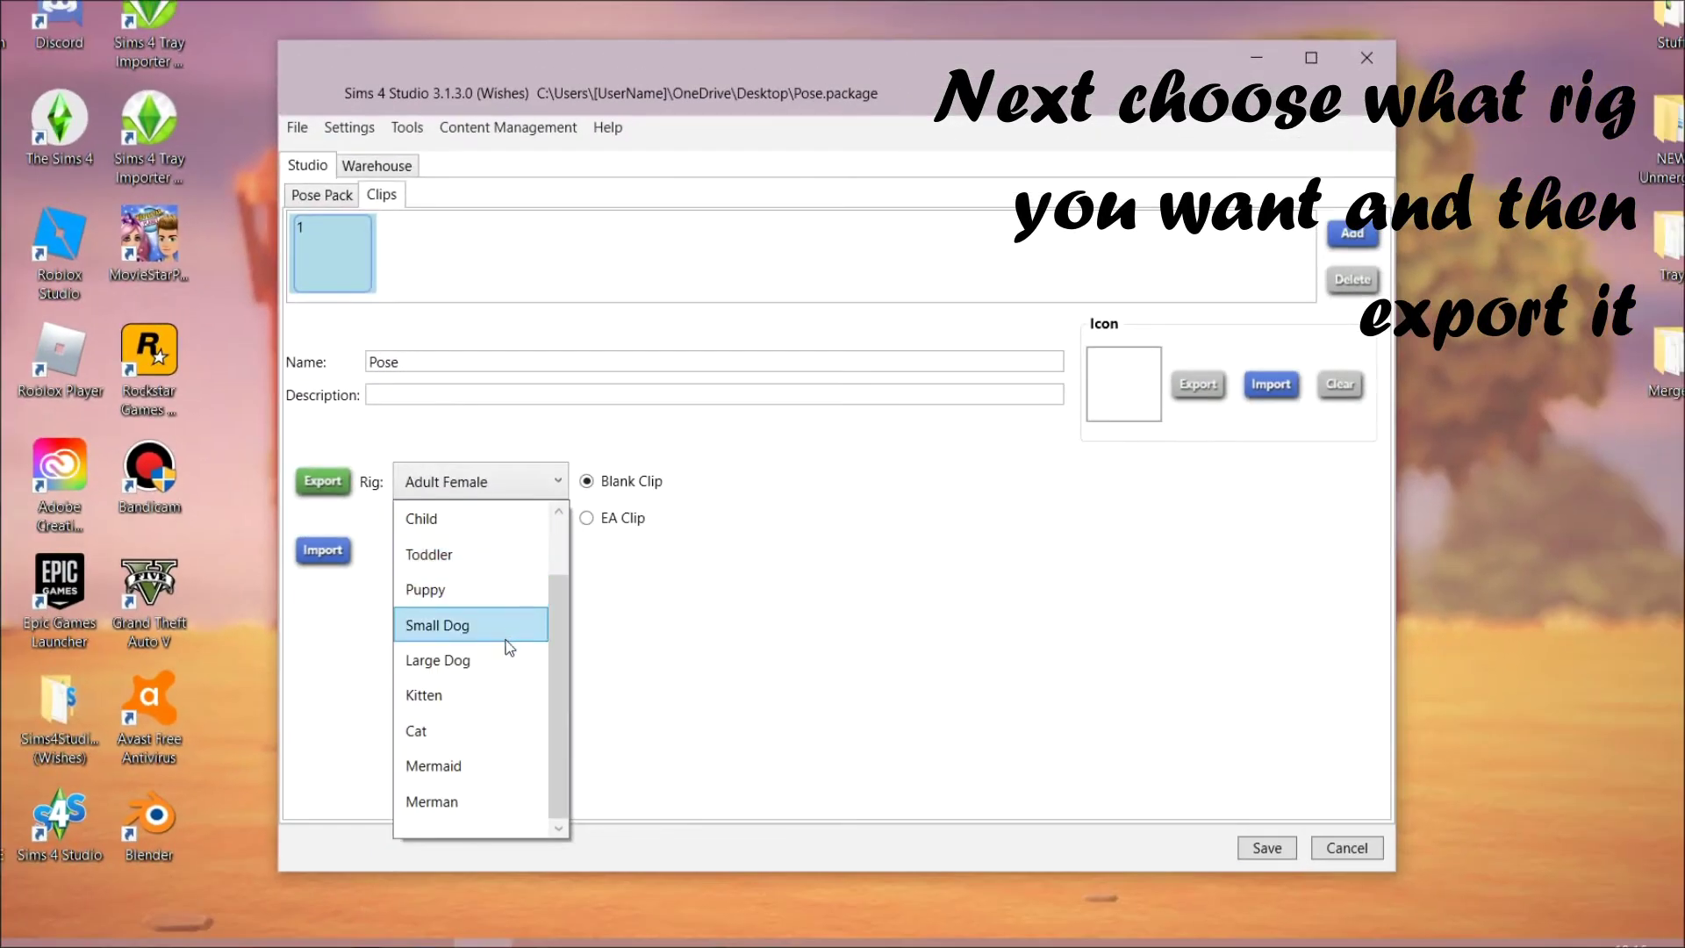
scroll(517, 660, "up", 1)
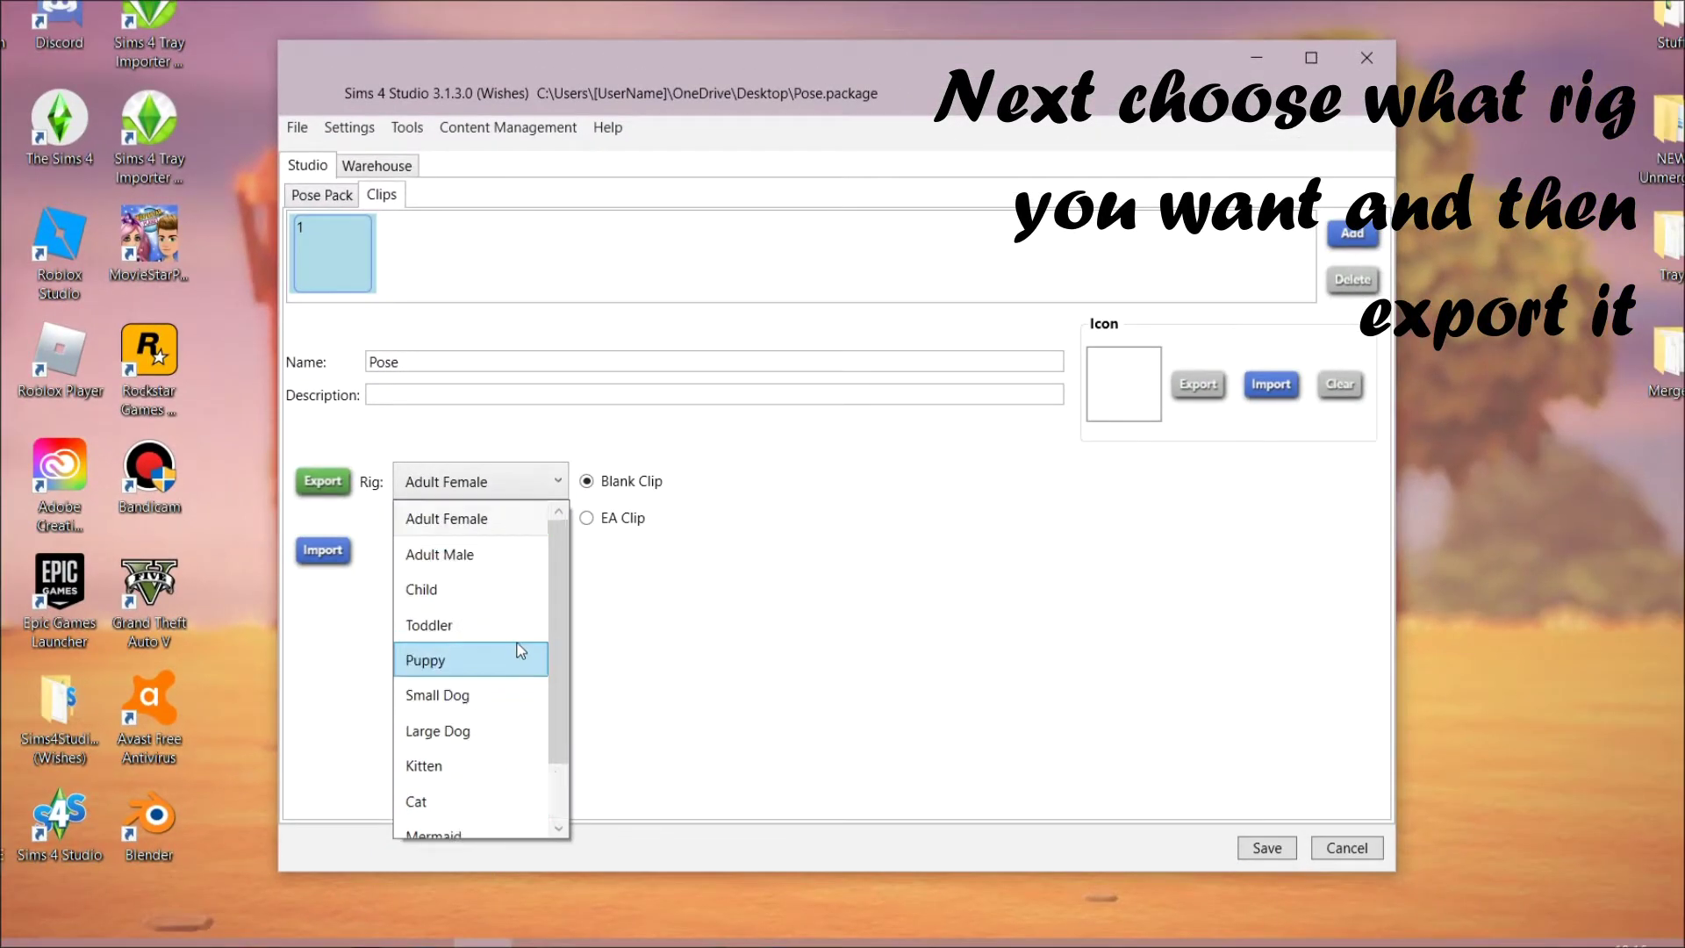
left_click(481, 519)
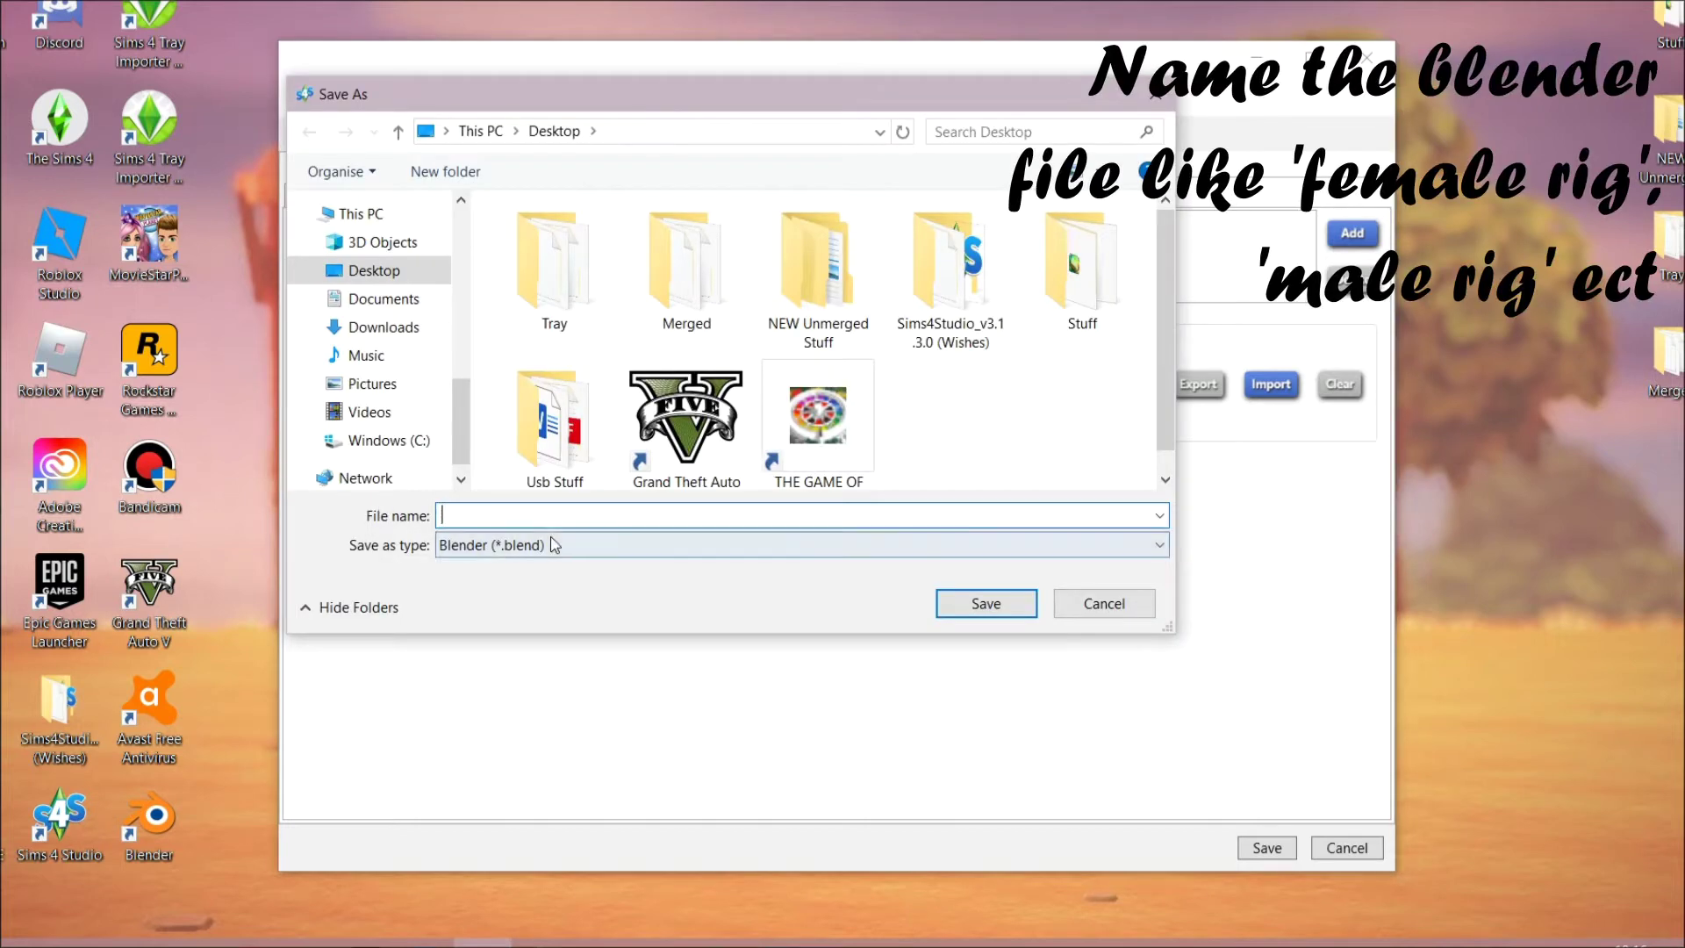
- Export the Adult Female rig to the Desktop as Female Rig.blend
left_click(553, 509)
type("Female Rig")
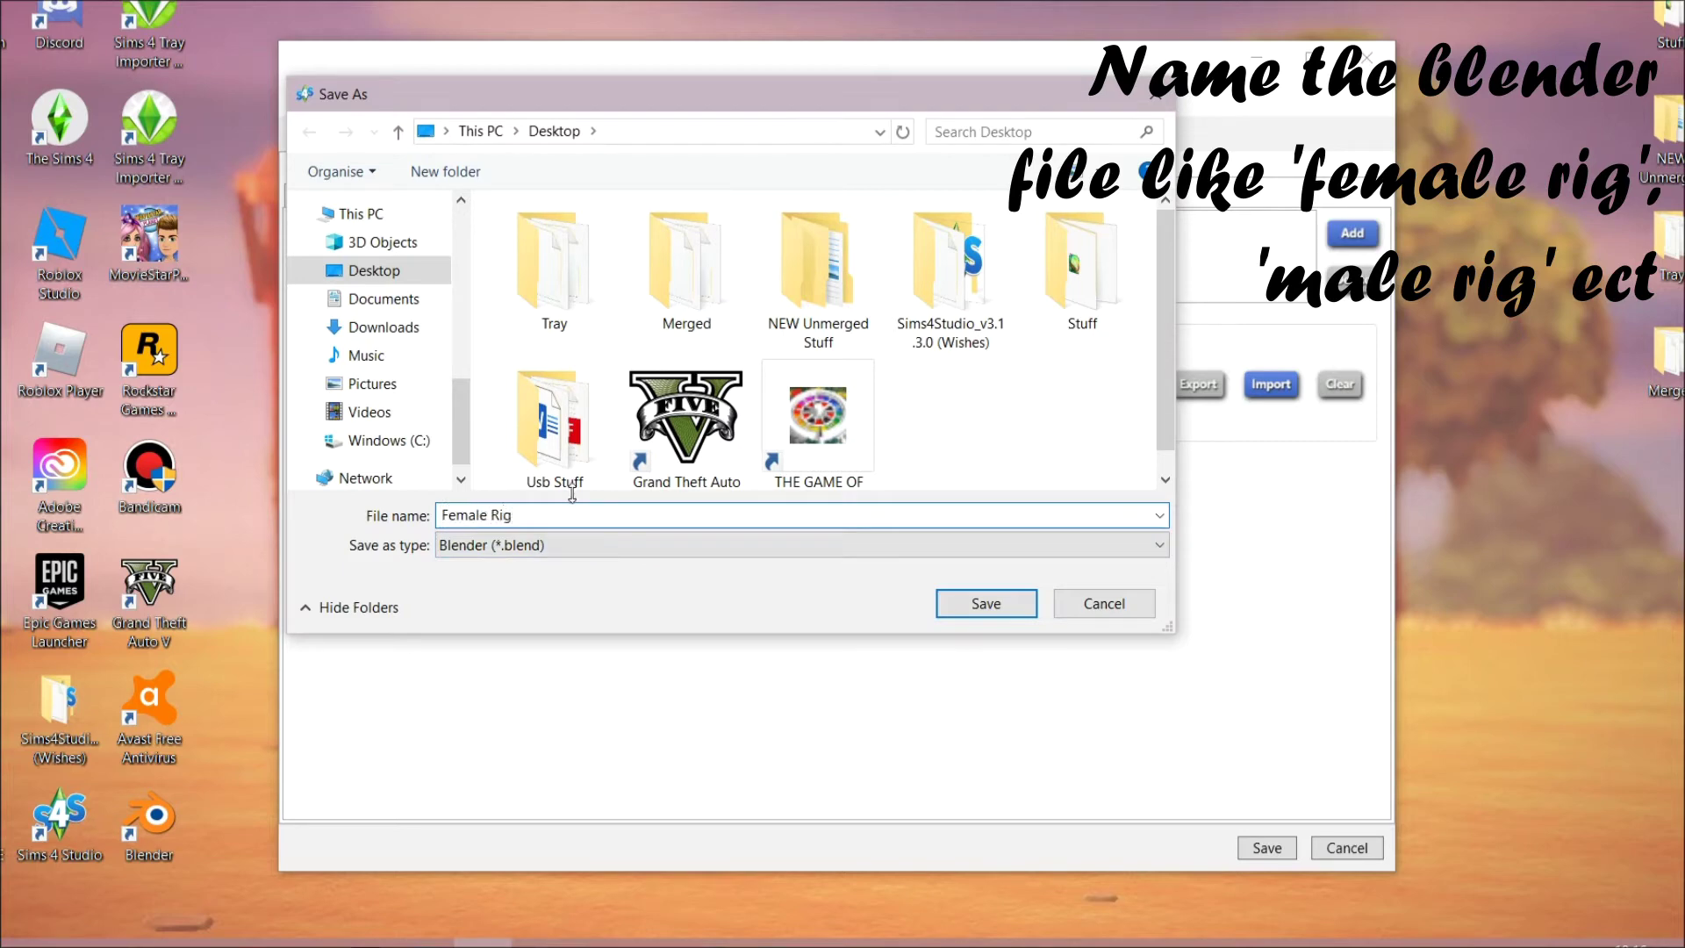
key("Return")
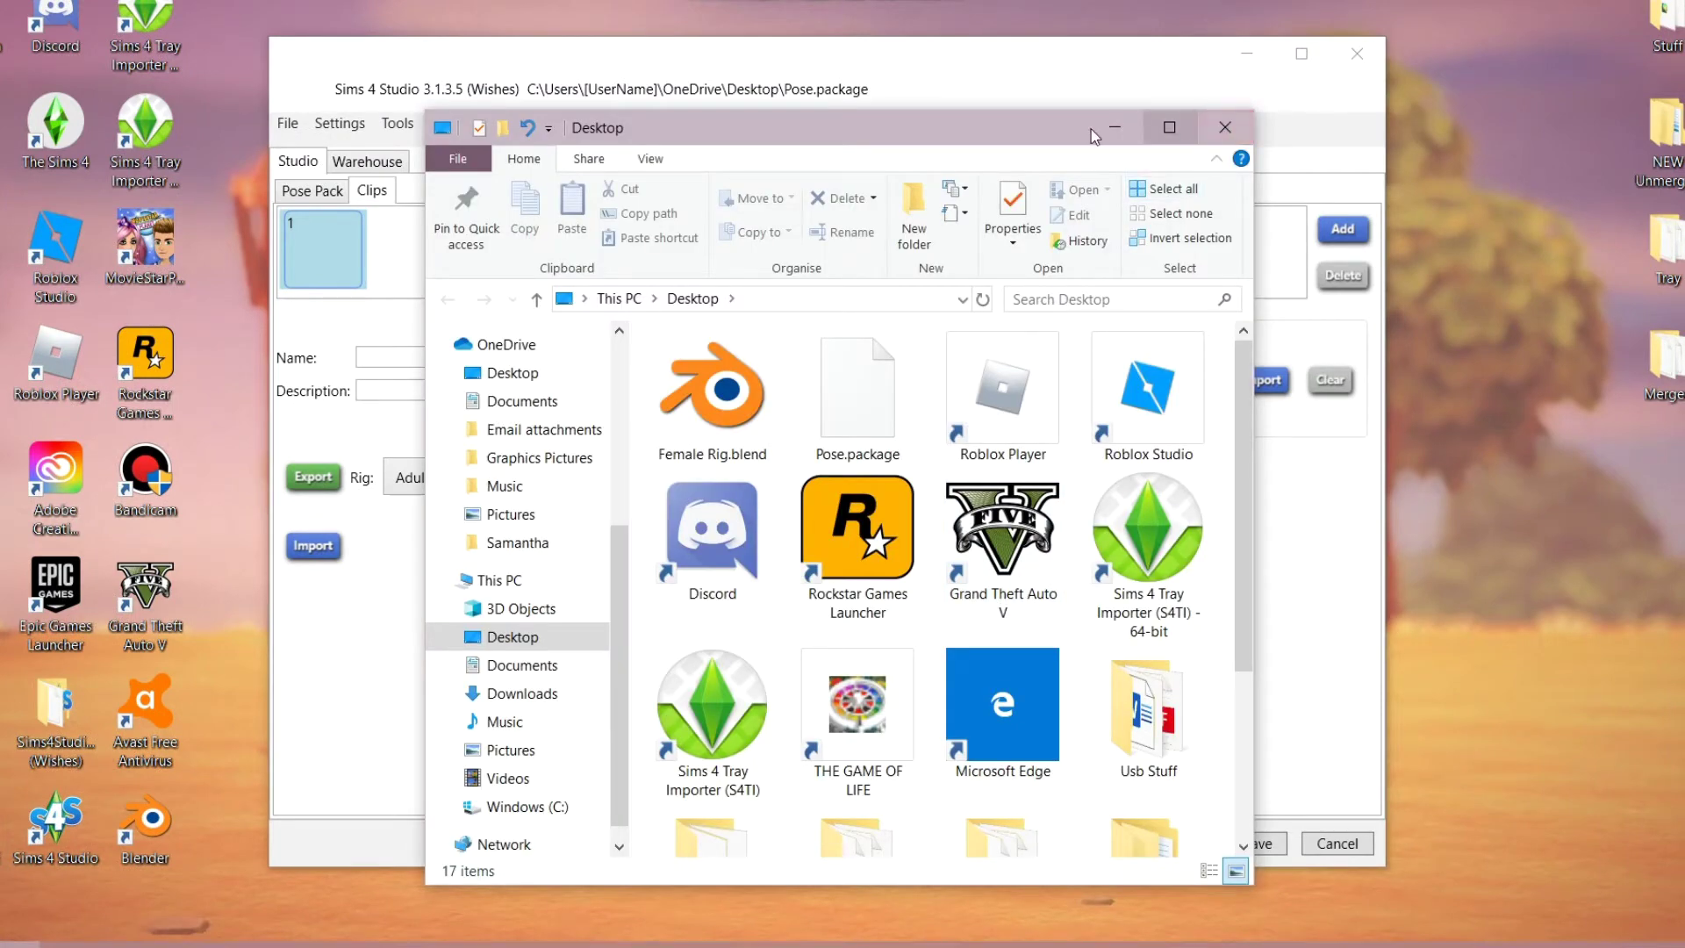
- Open Female Rig.blend from the Desktop folder in Blender
left_click(717, 406)
double_click(717, 405)
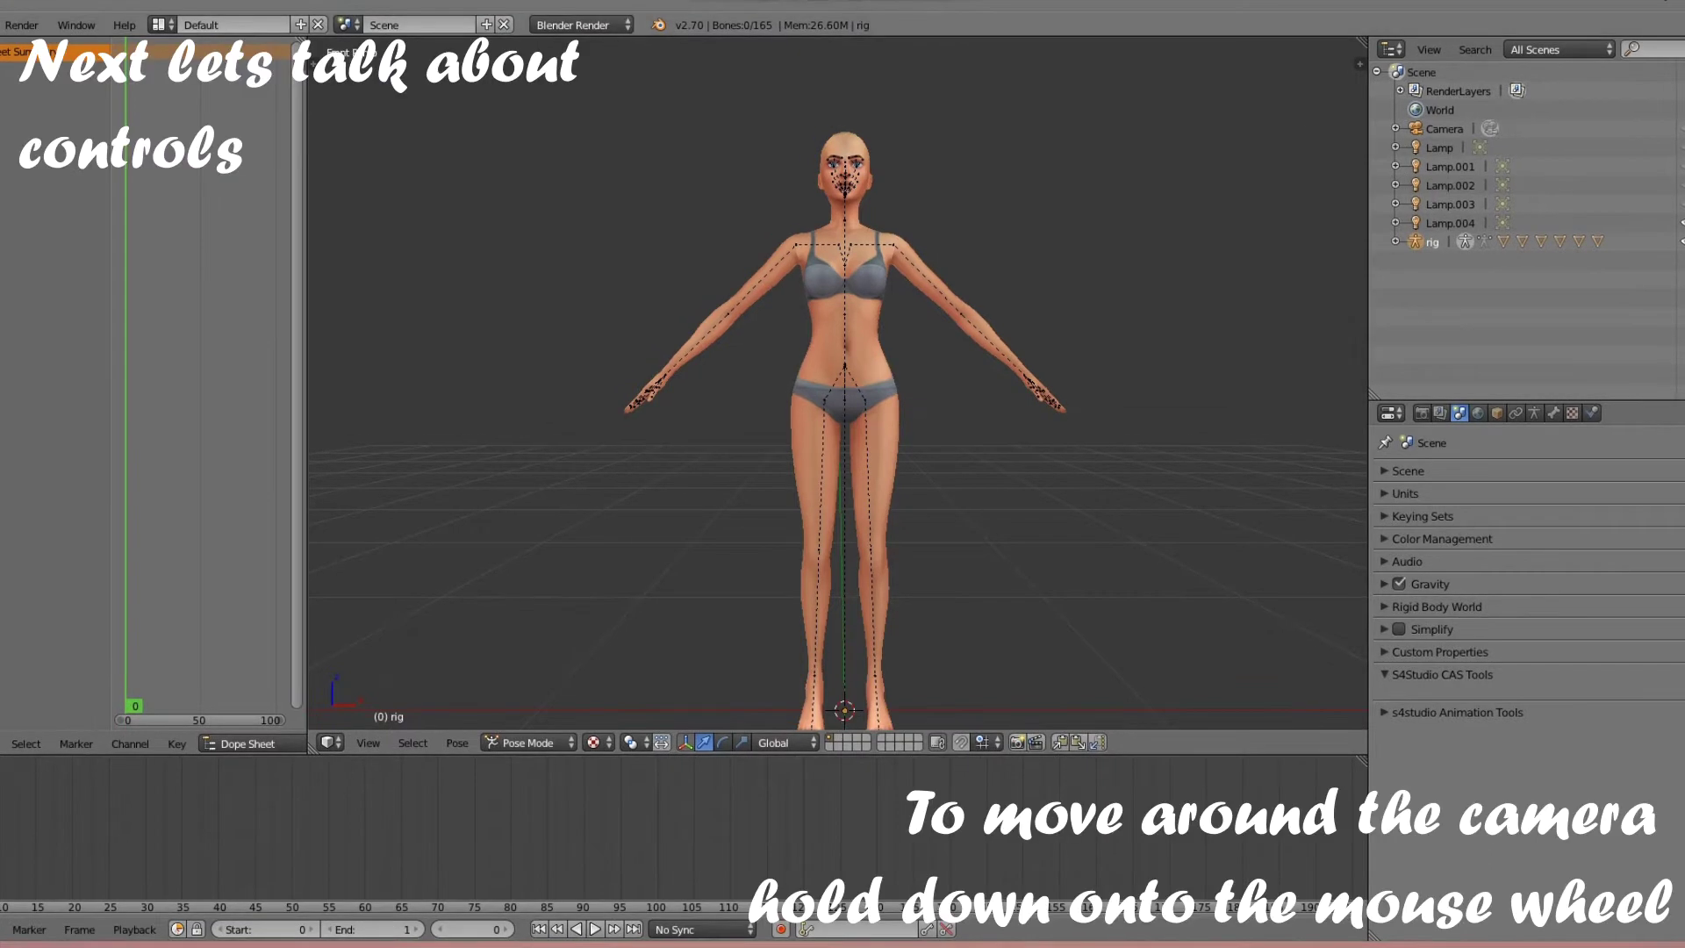
- Orbit, pan and zoom around the female rig to view it from different angles
mouse_move(971, 420)
middle_mouse_down()
mouse_move(1011, 370)
mouse_move(978, 418)
mouse_move(960, 375)
mouse_move(895, 433)
mouse_move(715, 421)
mouse_move(707, 436)
mouse_move(1166, 414)
middle_mouse_up()
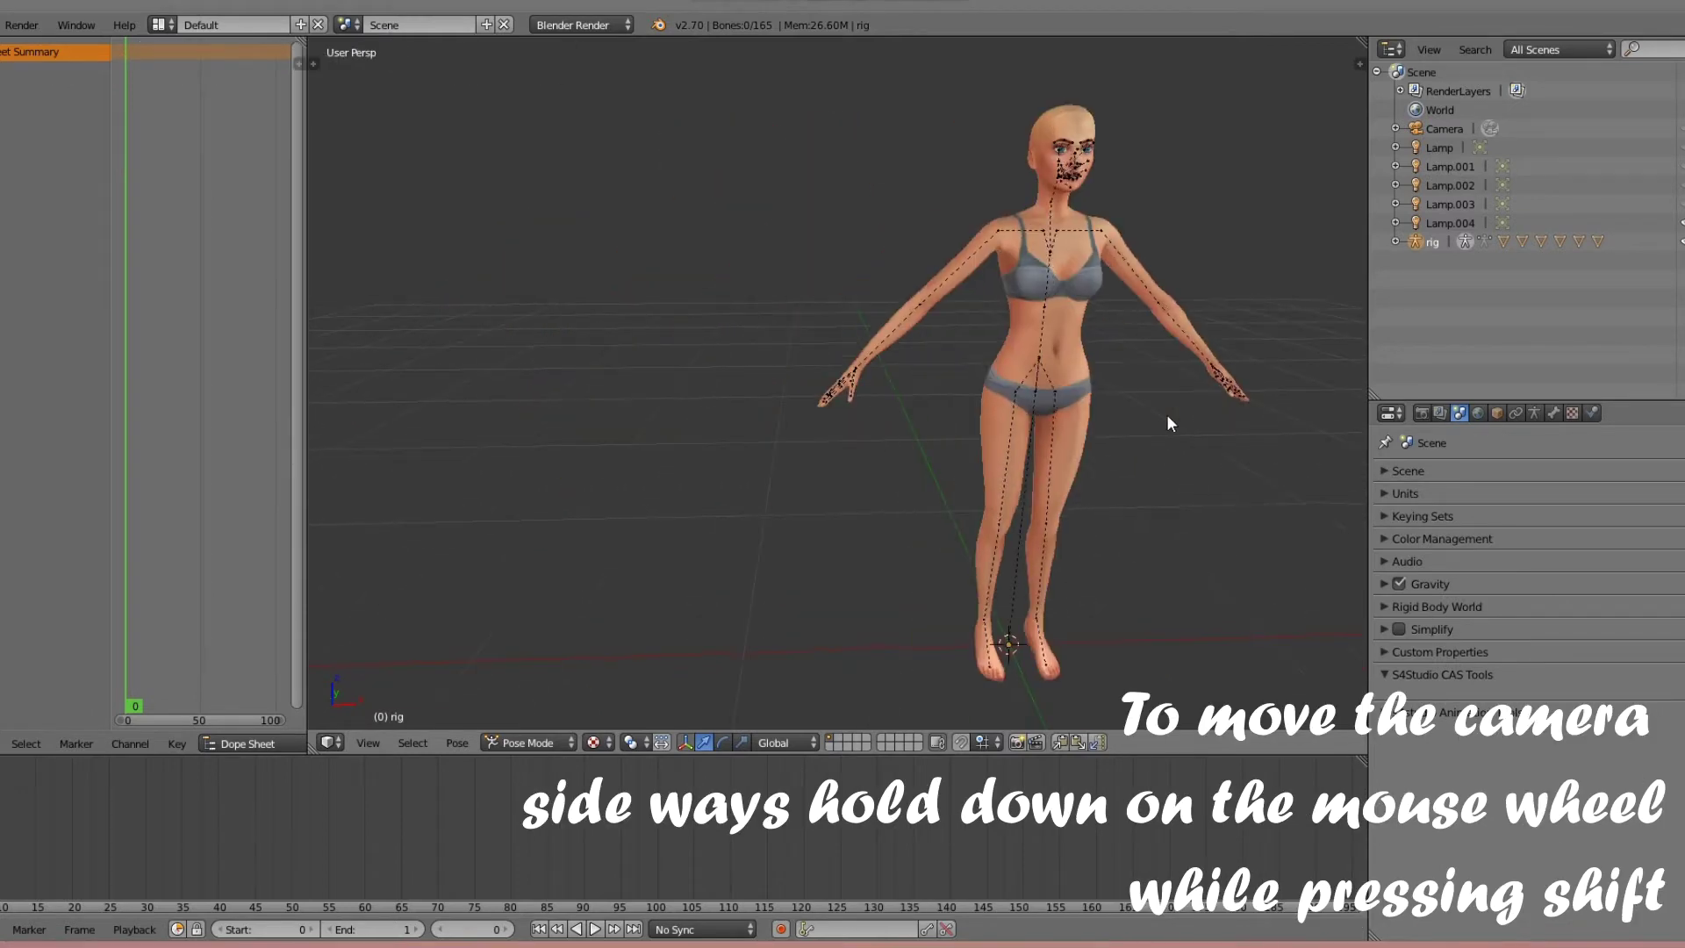
middle_click_drag(883, 424, 730, 428, "shift")
mouse_move(869, 430)
middle_mouse_down("shift")
mouse_move(920, 590)
mouse_move(914, 454)
mouse_move(945, 404)
middle_mouse_up("shift")
scroll(945, 400, "up", 3)
scroll(966, 377, "down", 5)
scroll(986, 482, "up", 4)
scroll(966, 357, "up", 2)
scroll(966, 421, "down", 4)
scroll(956, 404, "up", 1)
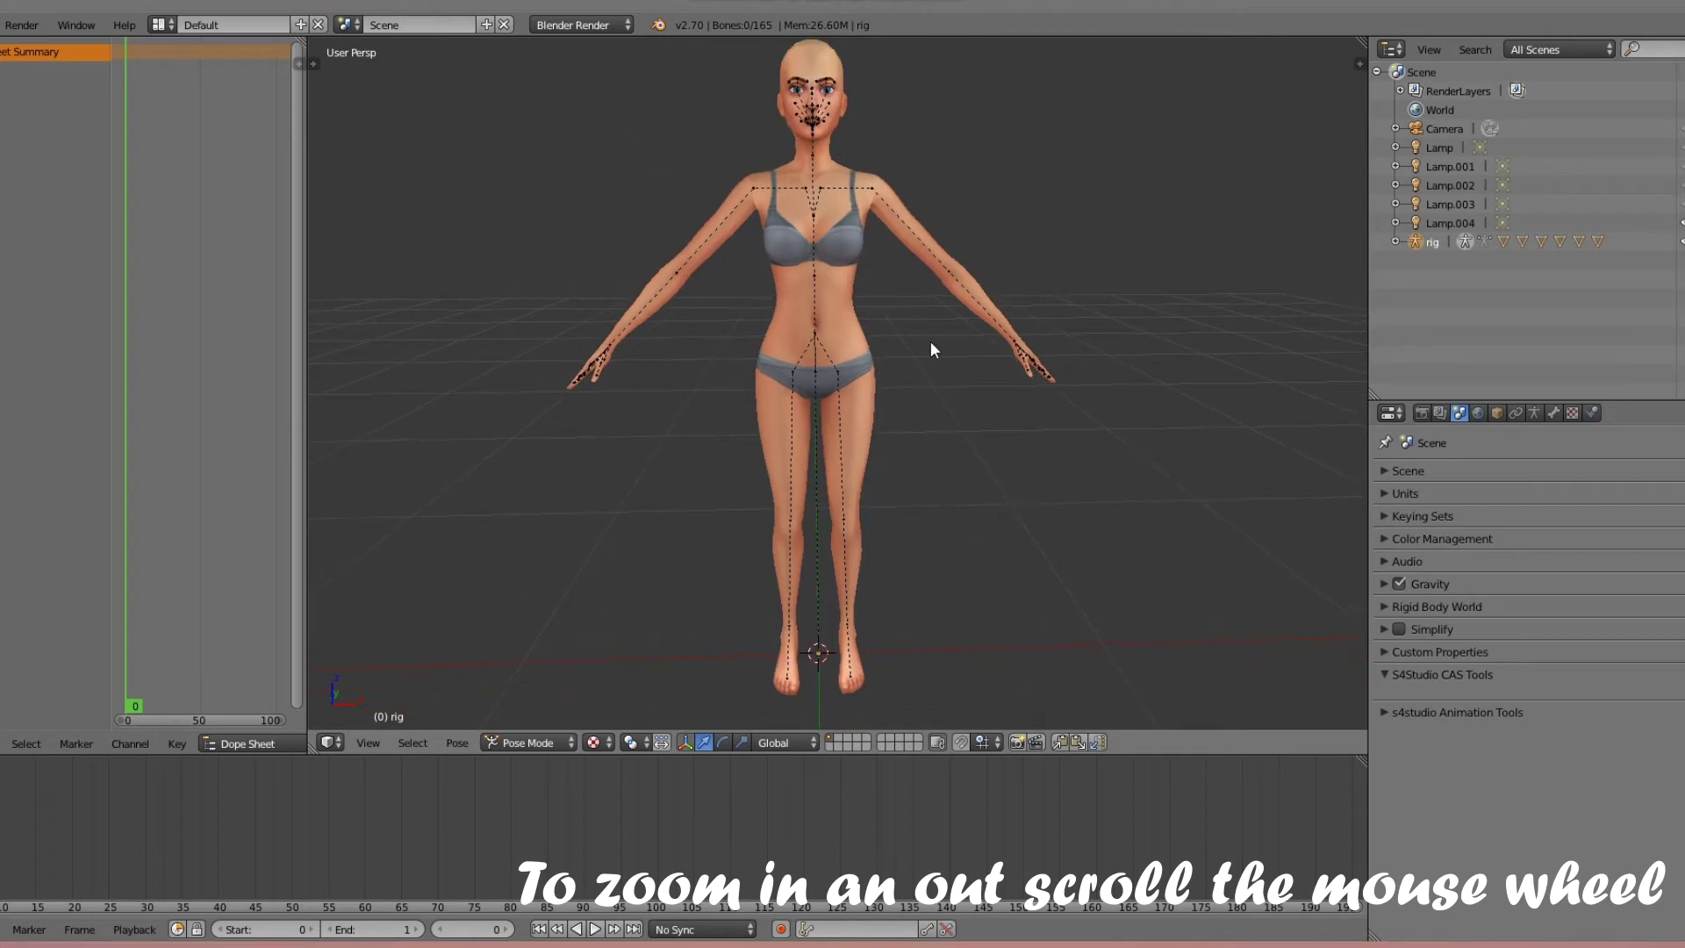
- Zoom in on the torso and select the b__ROOT_bind__ bone between the hips
scroll(916, 369, "up", 1)
scroll(921, 405, "up", 1)
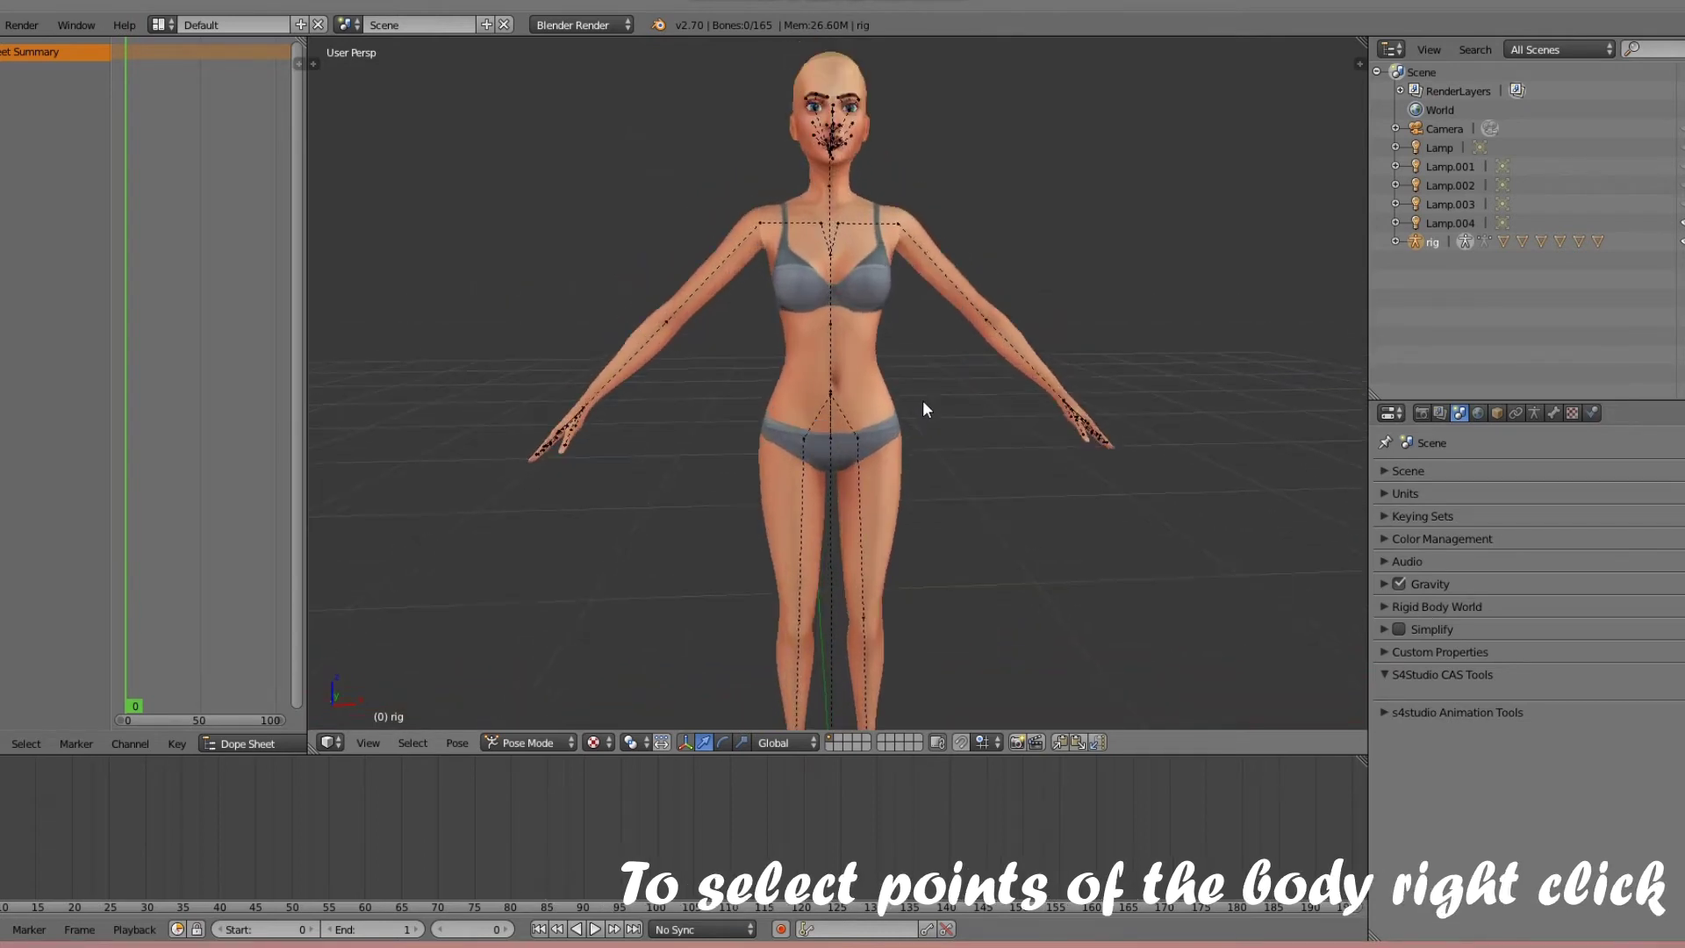
scroll(924, 400, "up", 2)
scroll(966, 398, "up", 1)
scroll(964, 398, "up", 1)
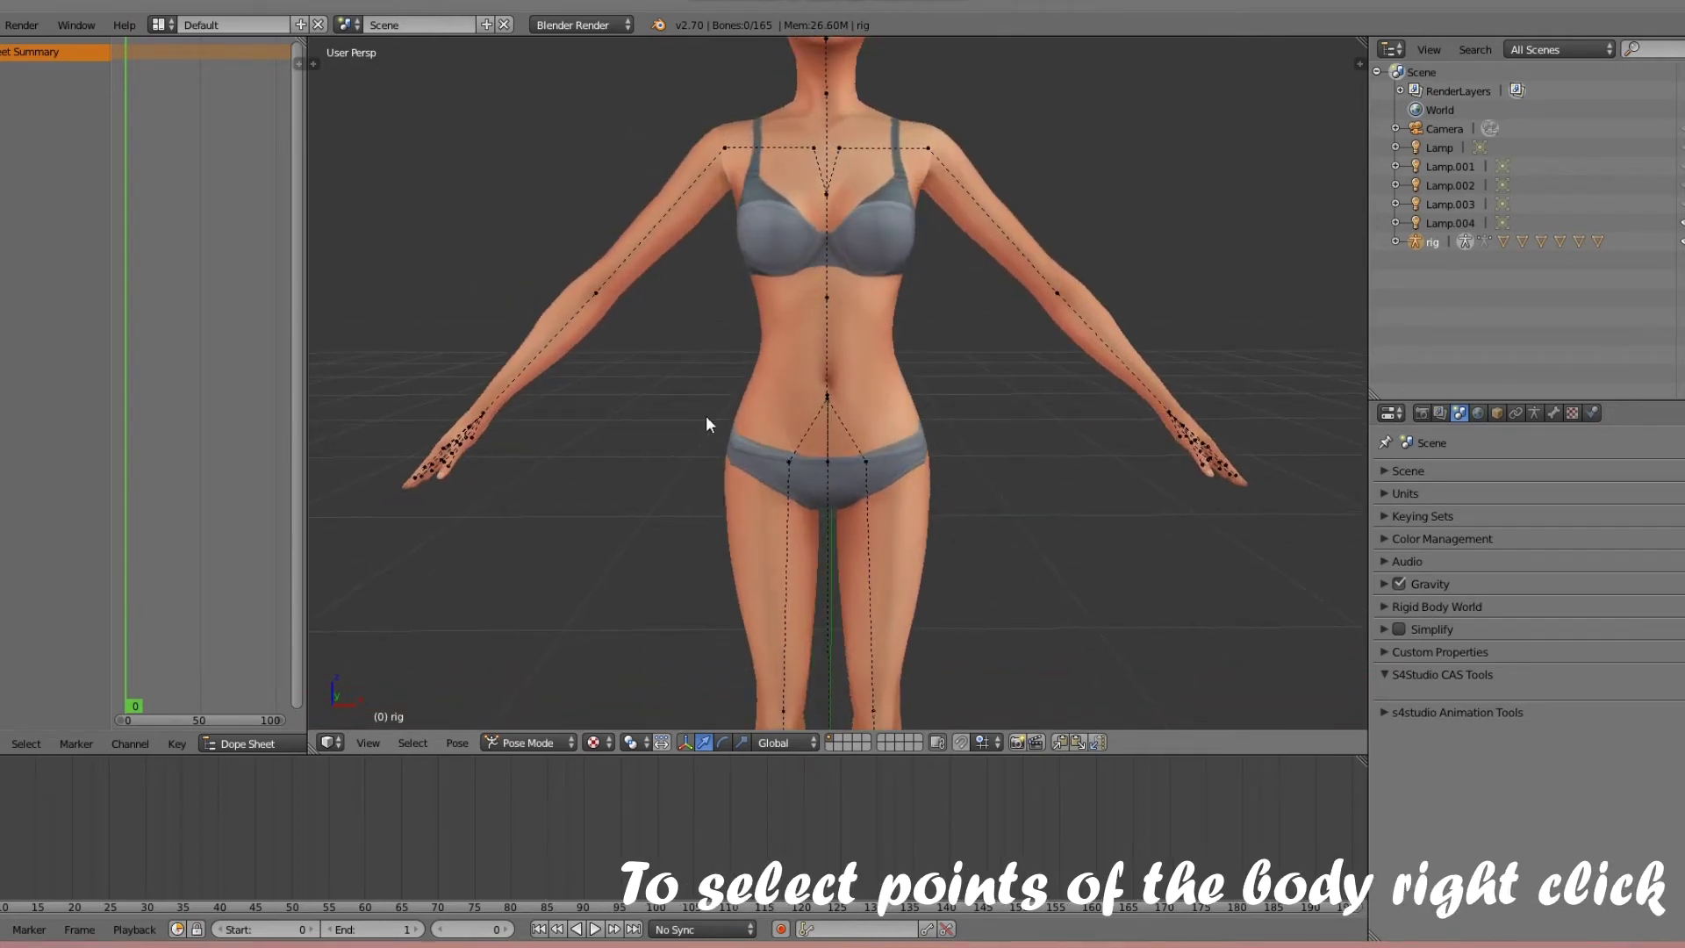
right_click(825, 460)
- Move the root bone along X so the whole figure shifts left of its teleporter point
scroll(839, 468, "down", 2)
scroll(923, 523, "down", 2)
scroll(950, 535, "up", 4)
scroll(830, 470, "up", 2)
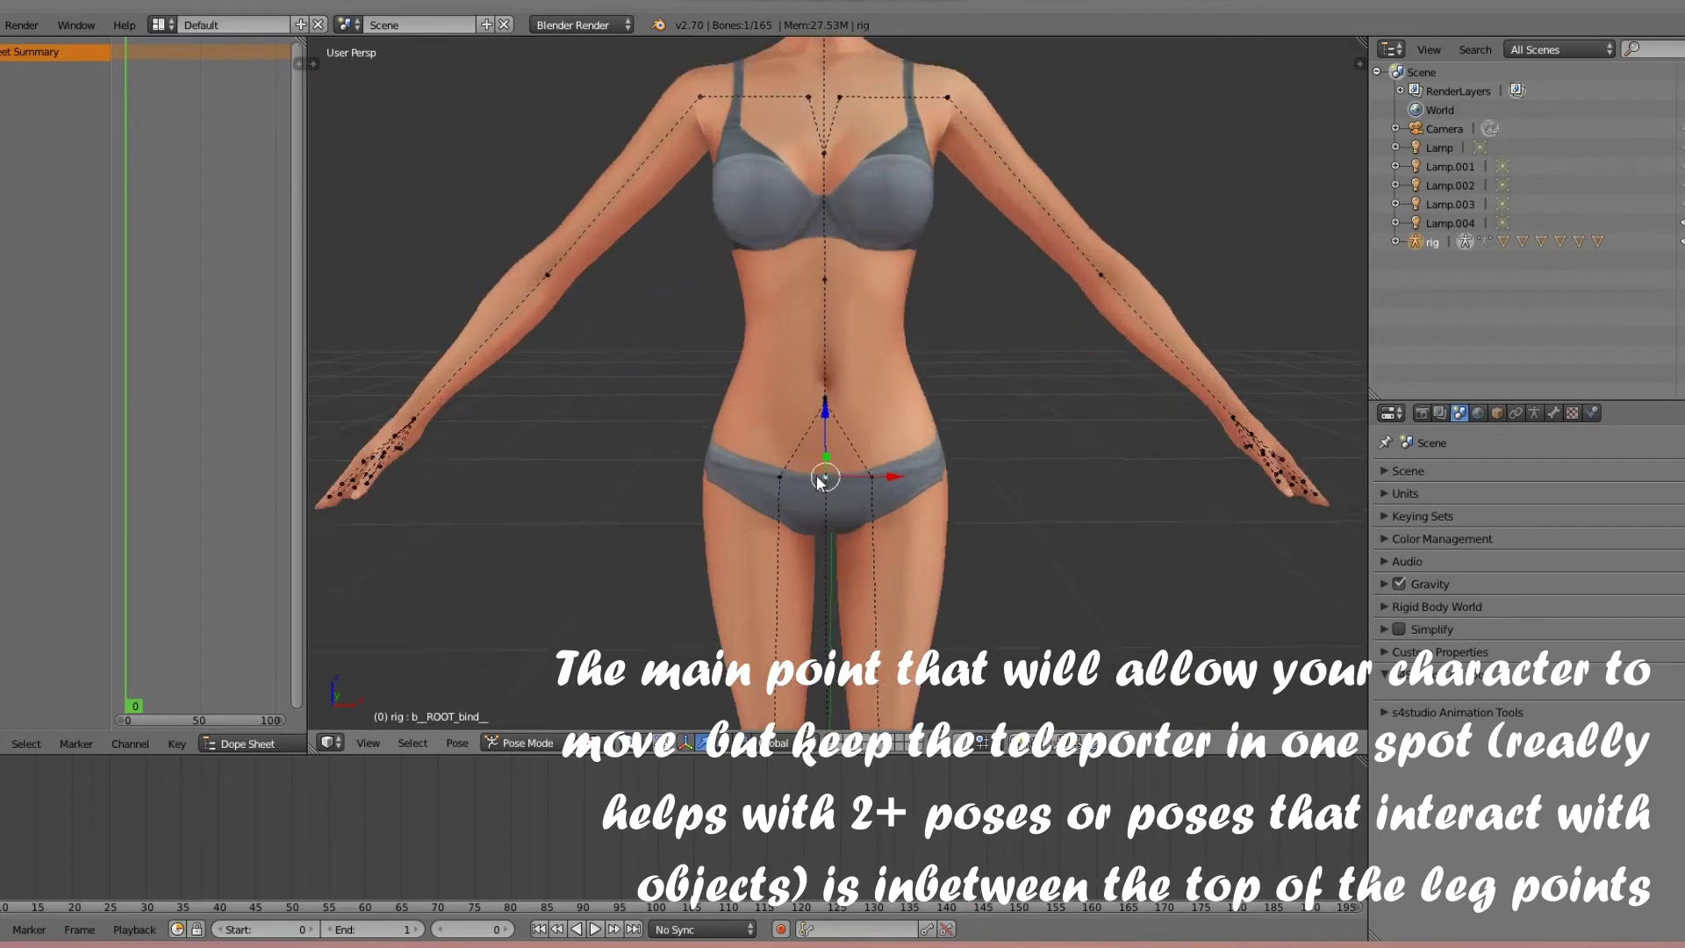
scroll(826, 452, "up", 2)
scroll(904, 502, "down", 5)
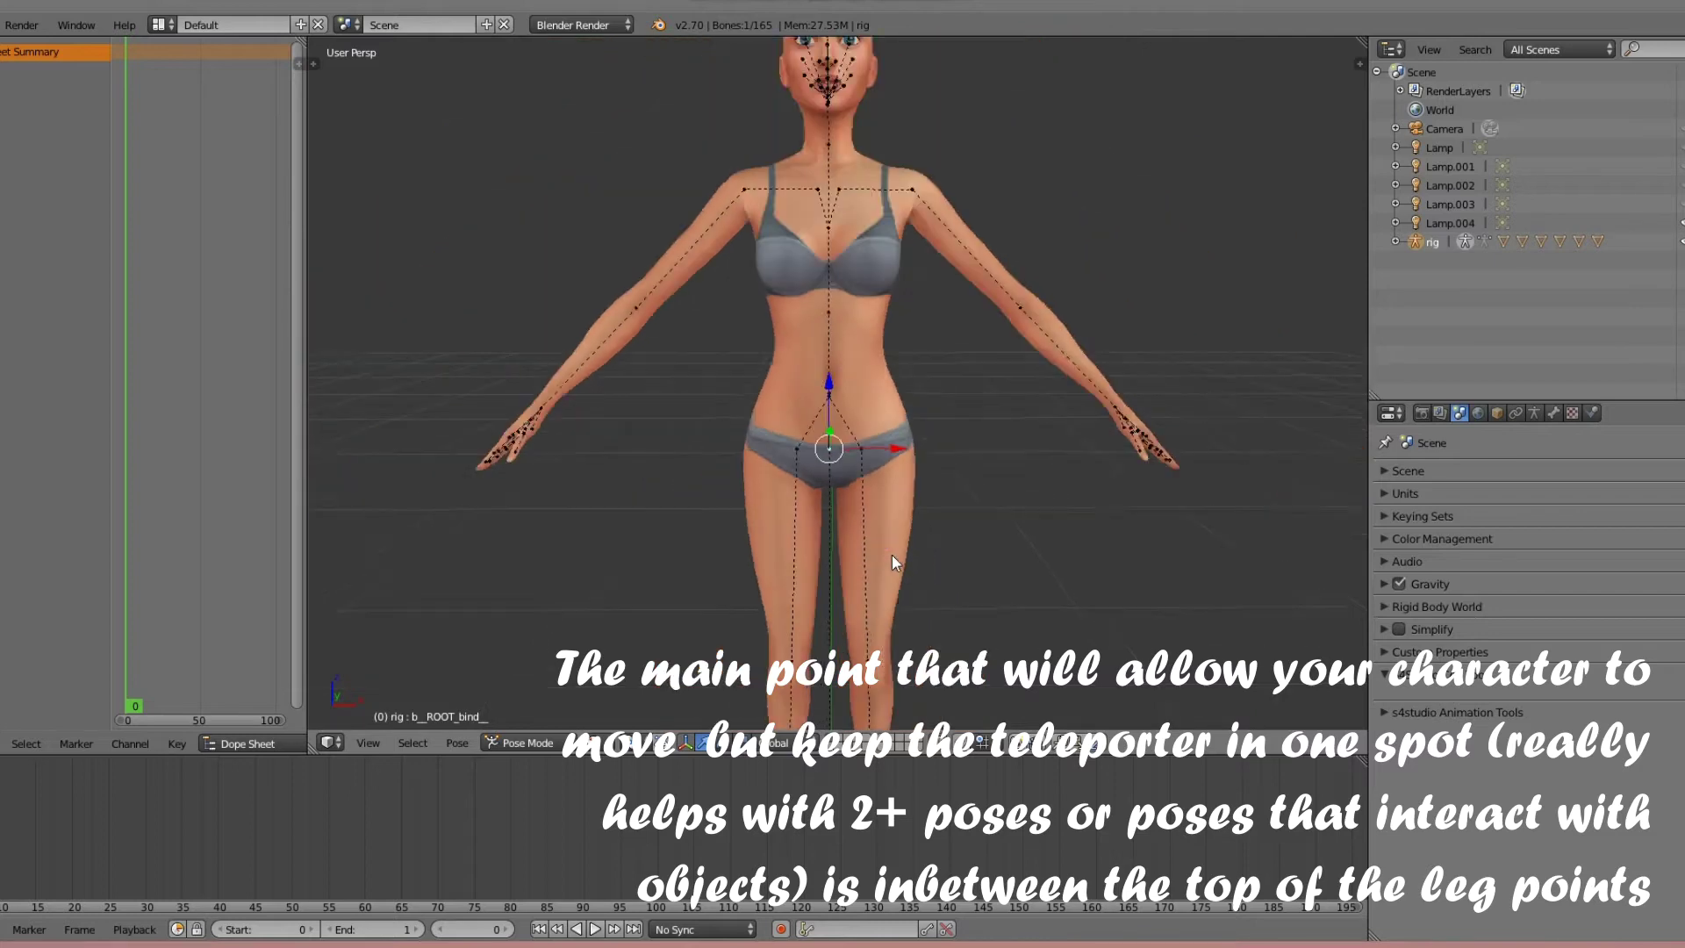
scroll(891, 555, "down", 2)
scroll(929, 497, "up", 2)
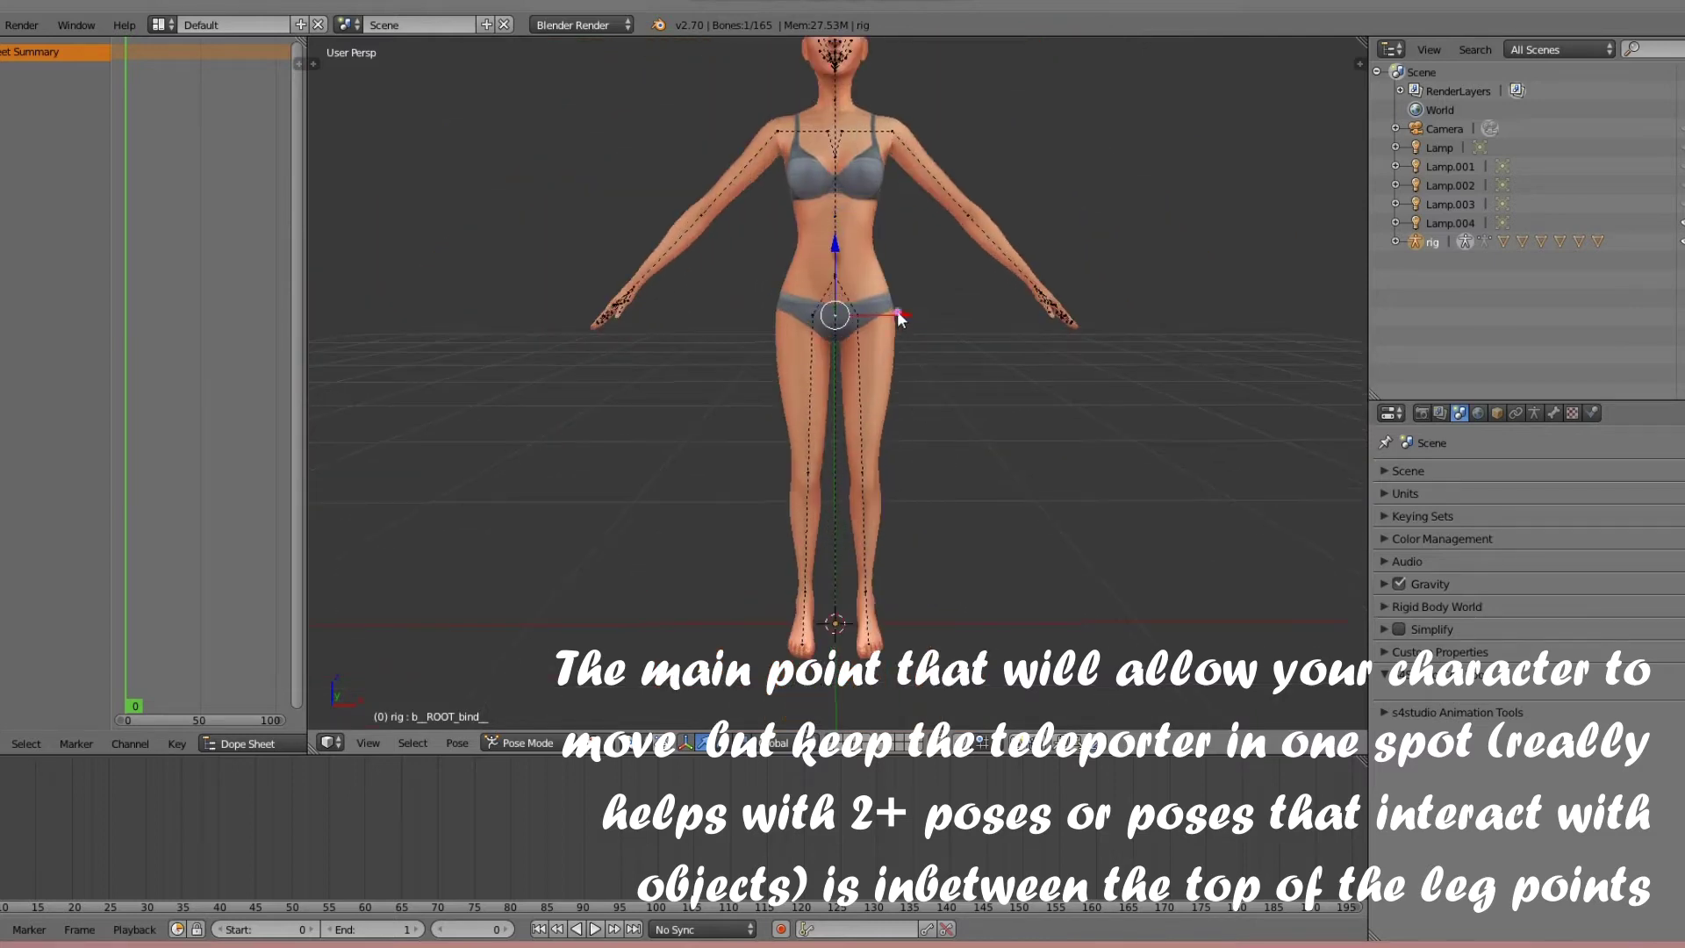
key("g")
key("x")
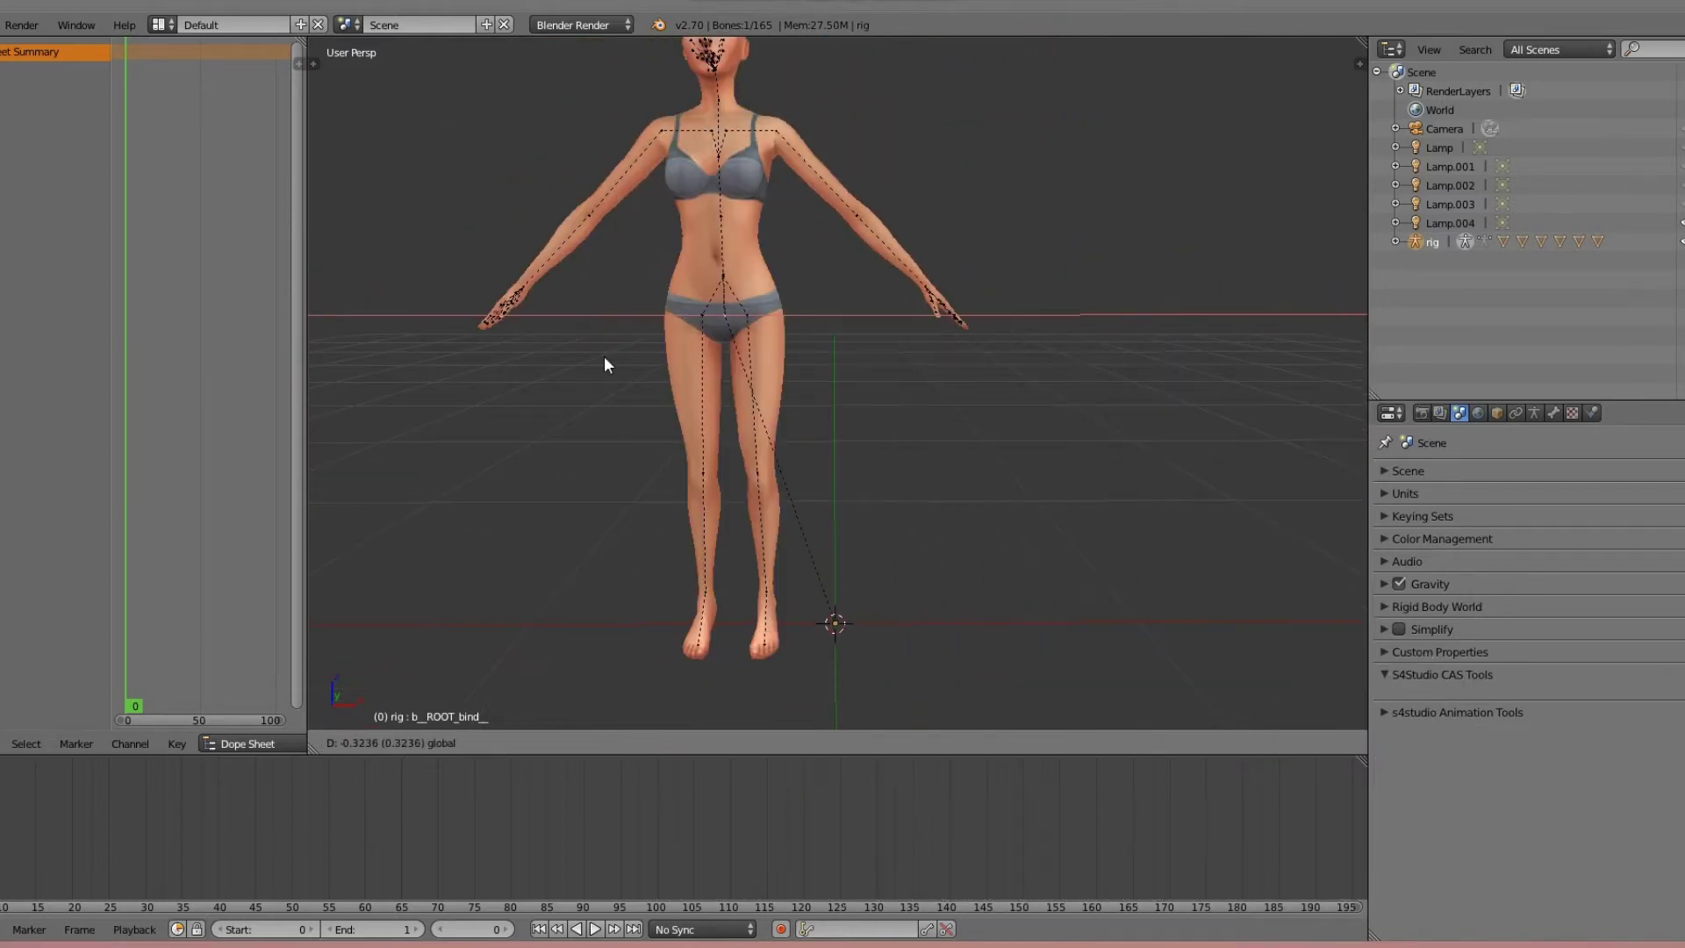
left_click(570, 358)
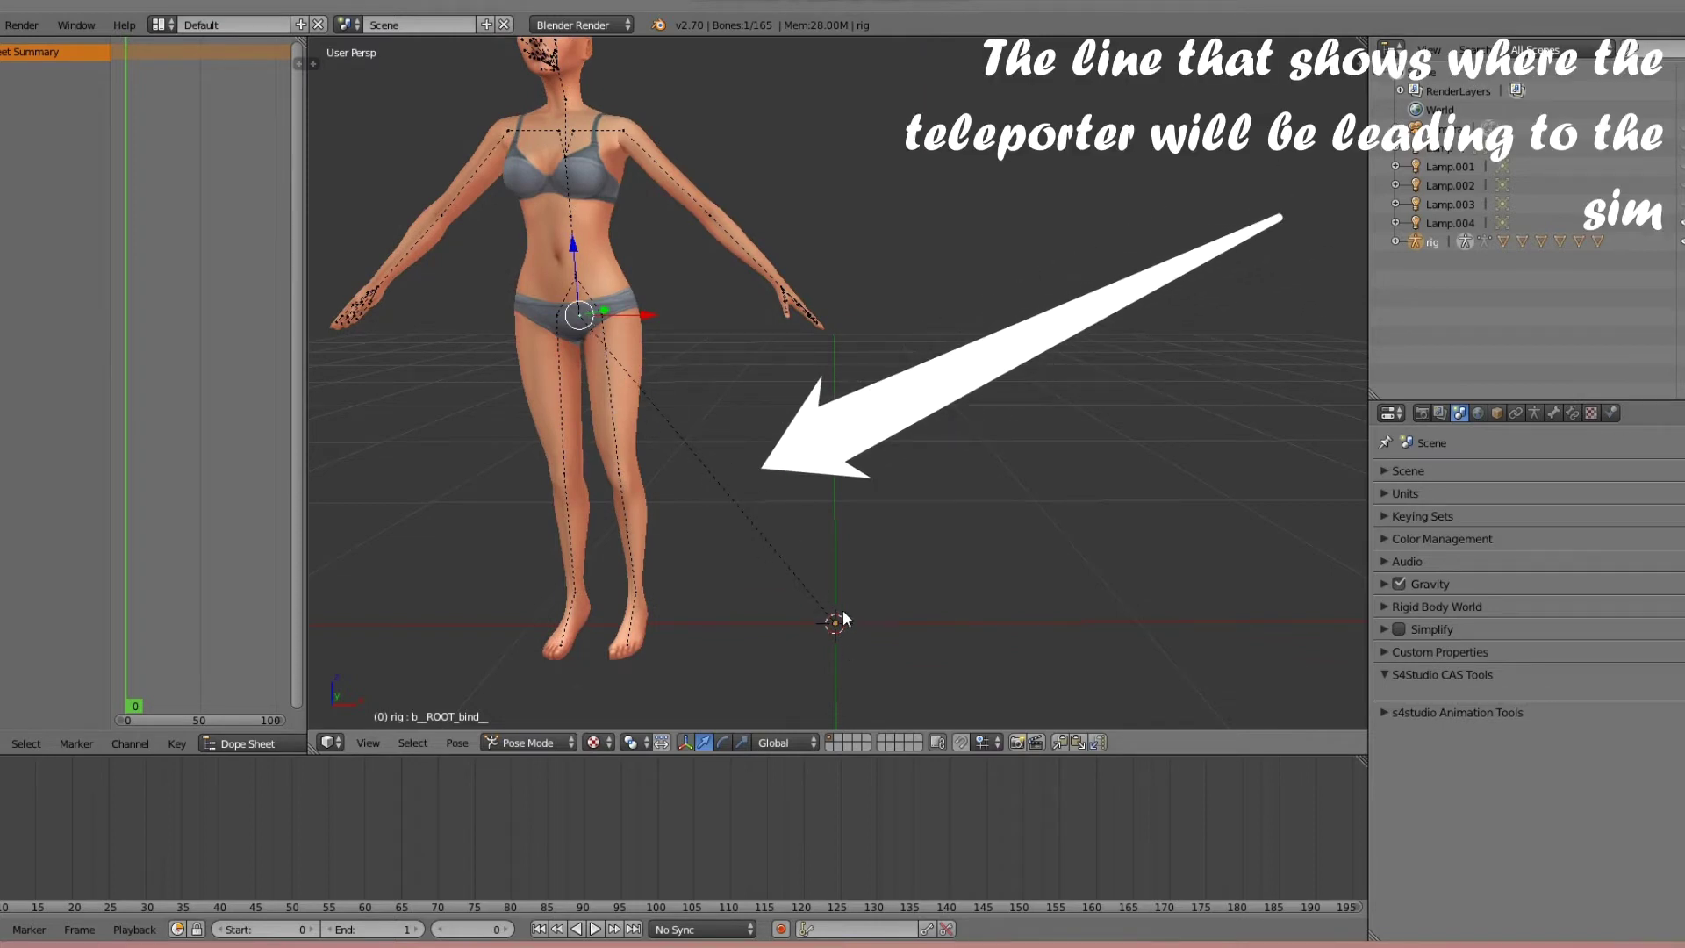
left_click_drag(652, 318, 907, 338)
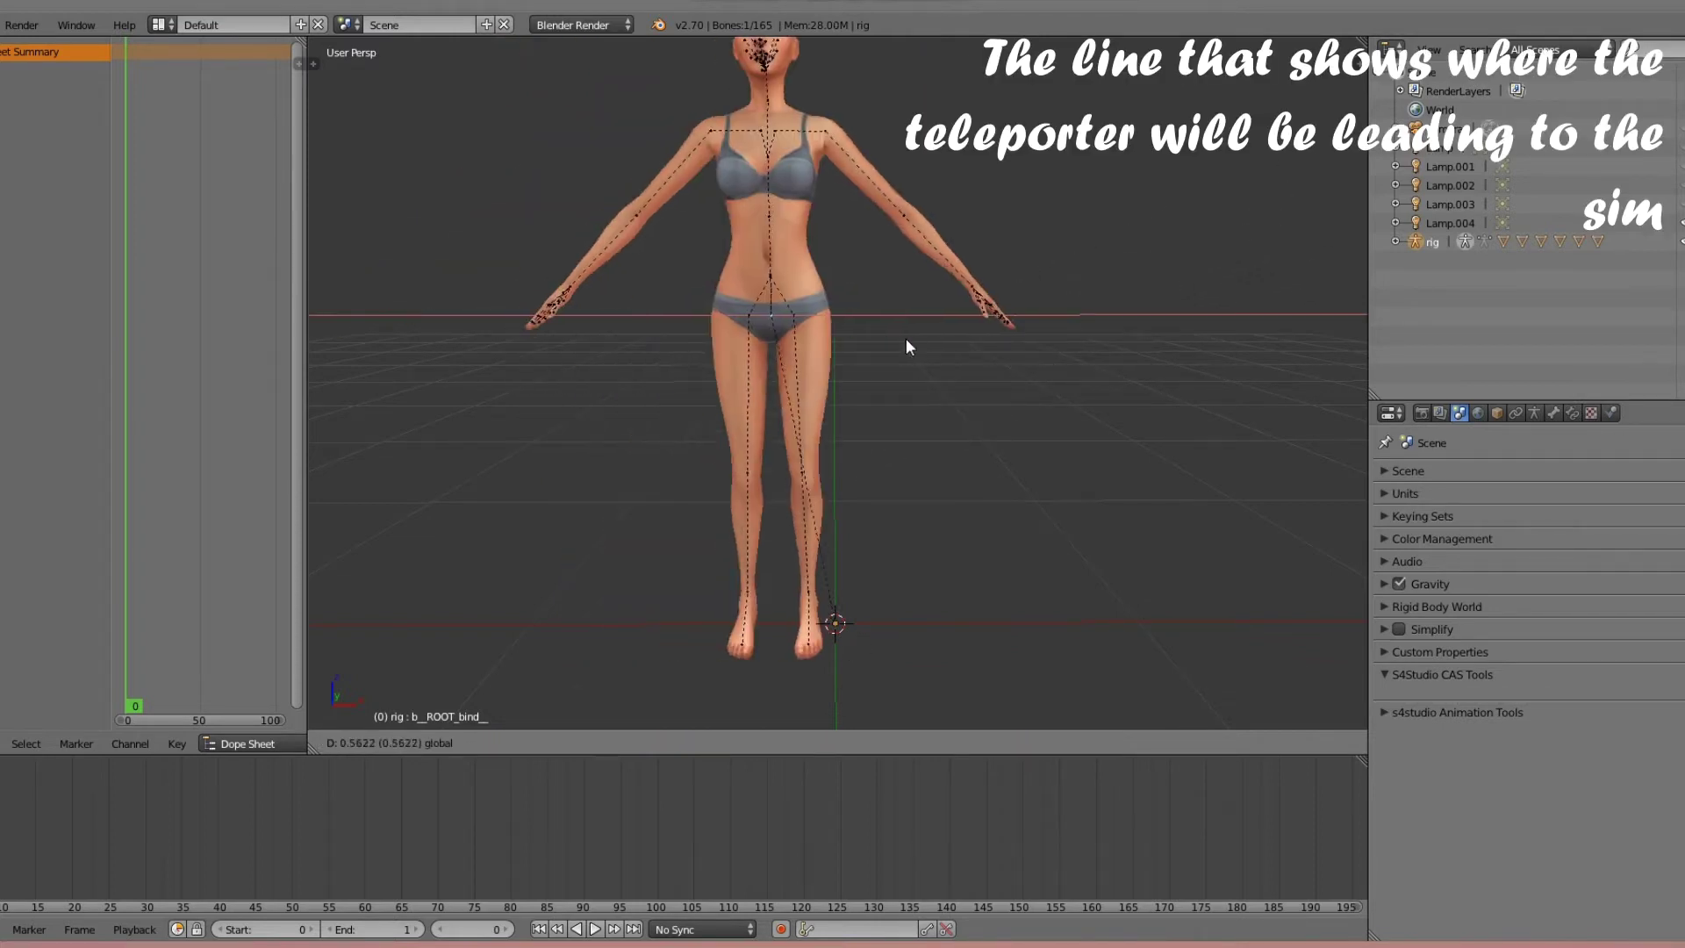
- Trial a trackball rotation of the left upper arm, then cancel it back to A-pose
scroll(972, 379, "up", 3, "shift")
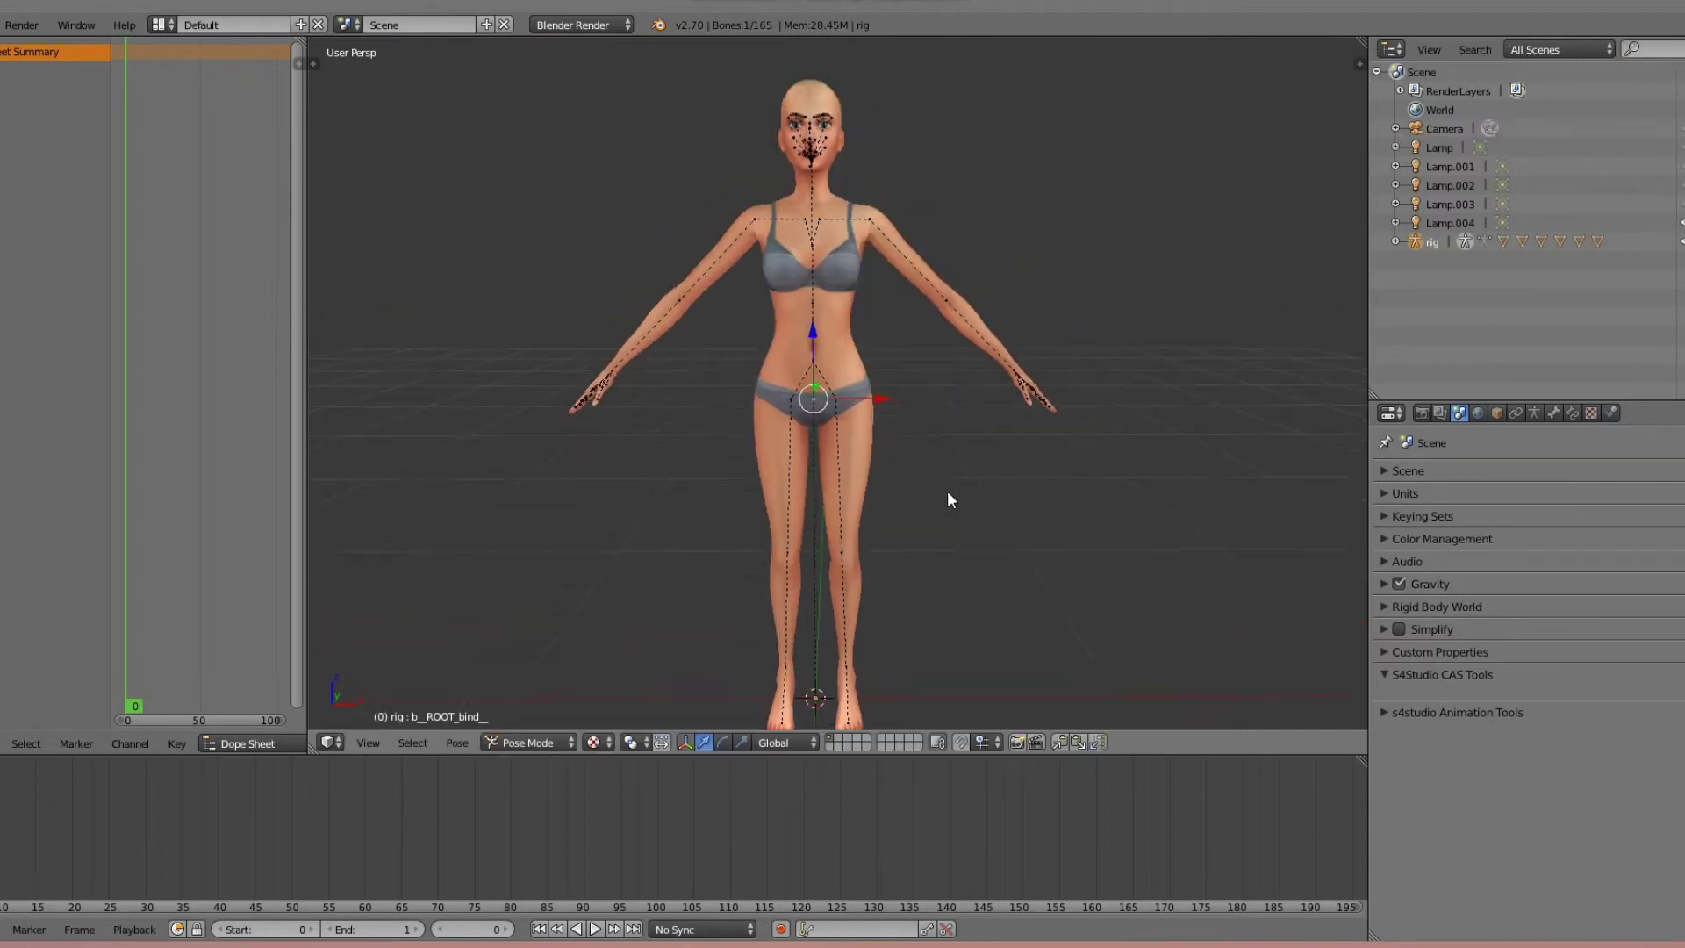
scroll(946, 491, "up", 2, "shift")
right_click(866, 250)
key("r")
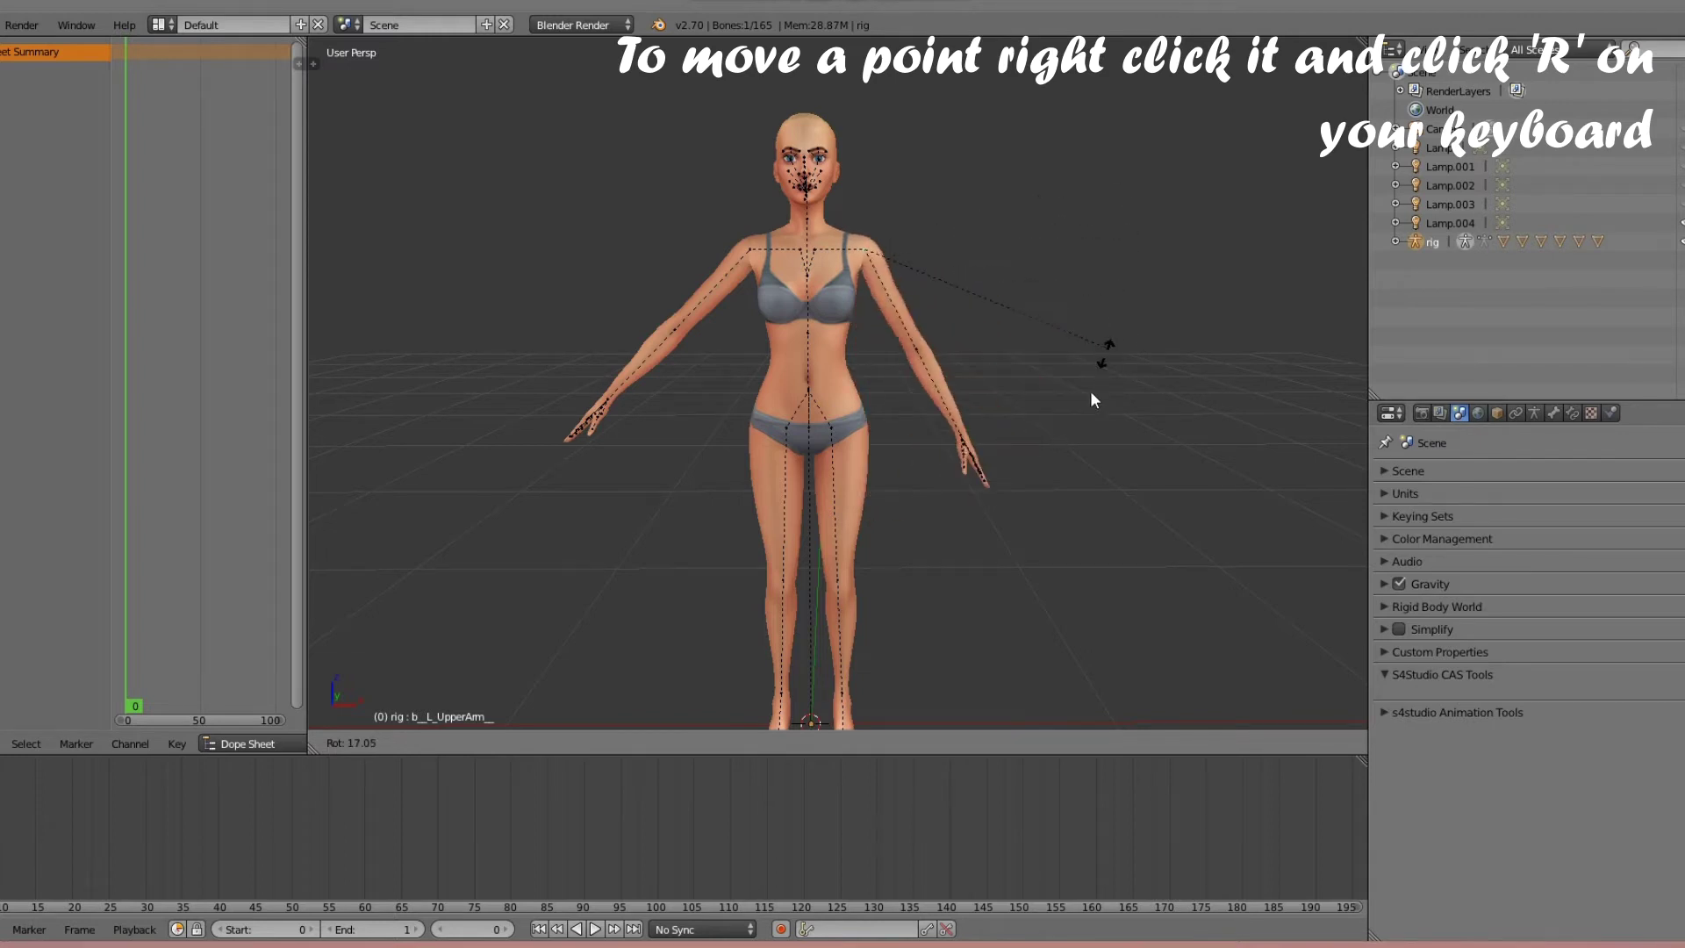
key("r")
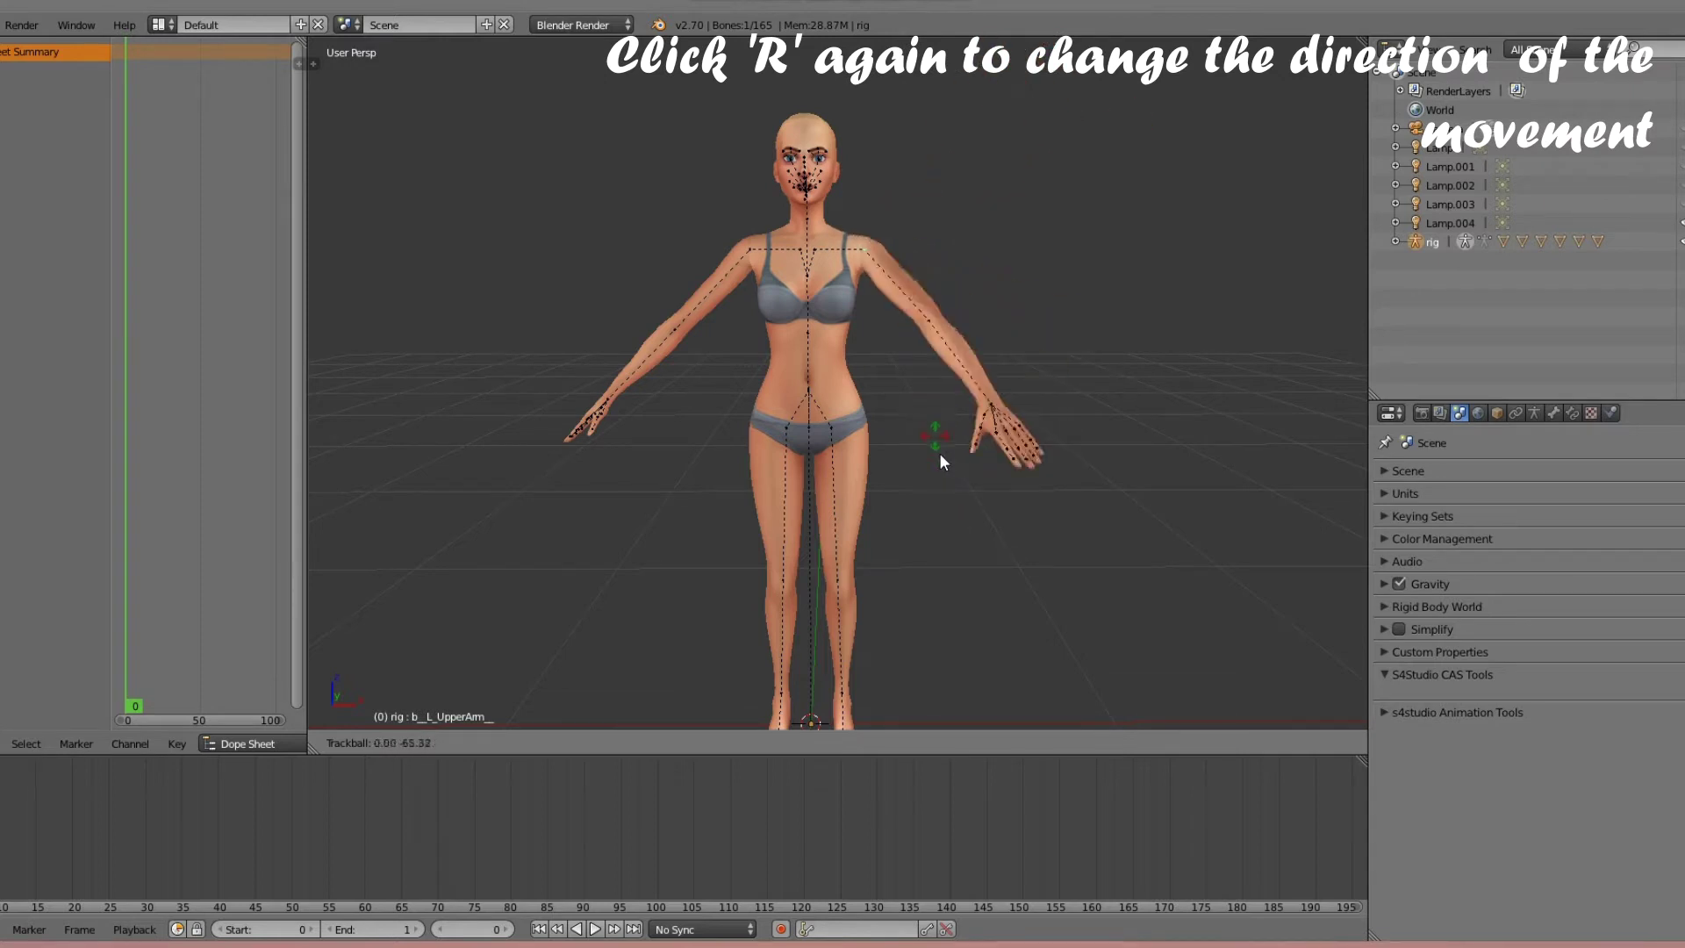
key("Escape")
- Zoom onto the face and pull the b_L_Mouth corner bone slightly upward
scroll(906, 354, "up", 3)
scroll(933, 451, "up", 2)
scroll(876, 325, "up", 3)
scroll(908, 429, "up", 3)
right_click(896, 415)
right_click_drag(901, 419, 986, 388)
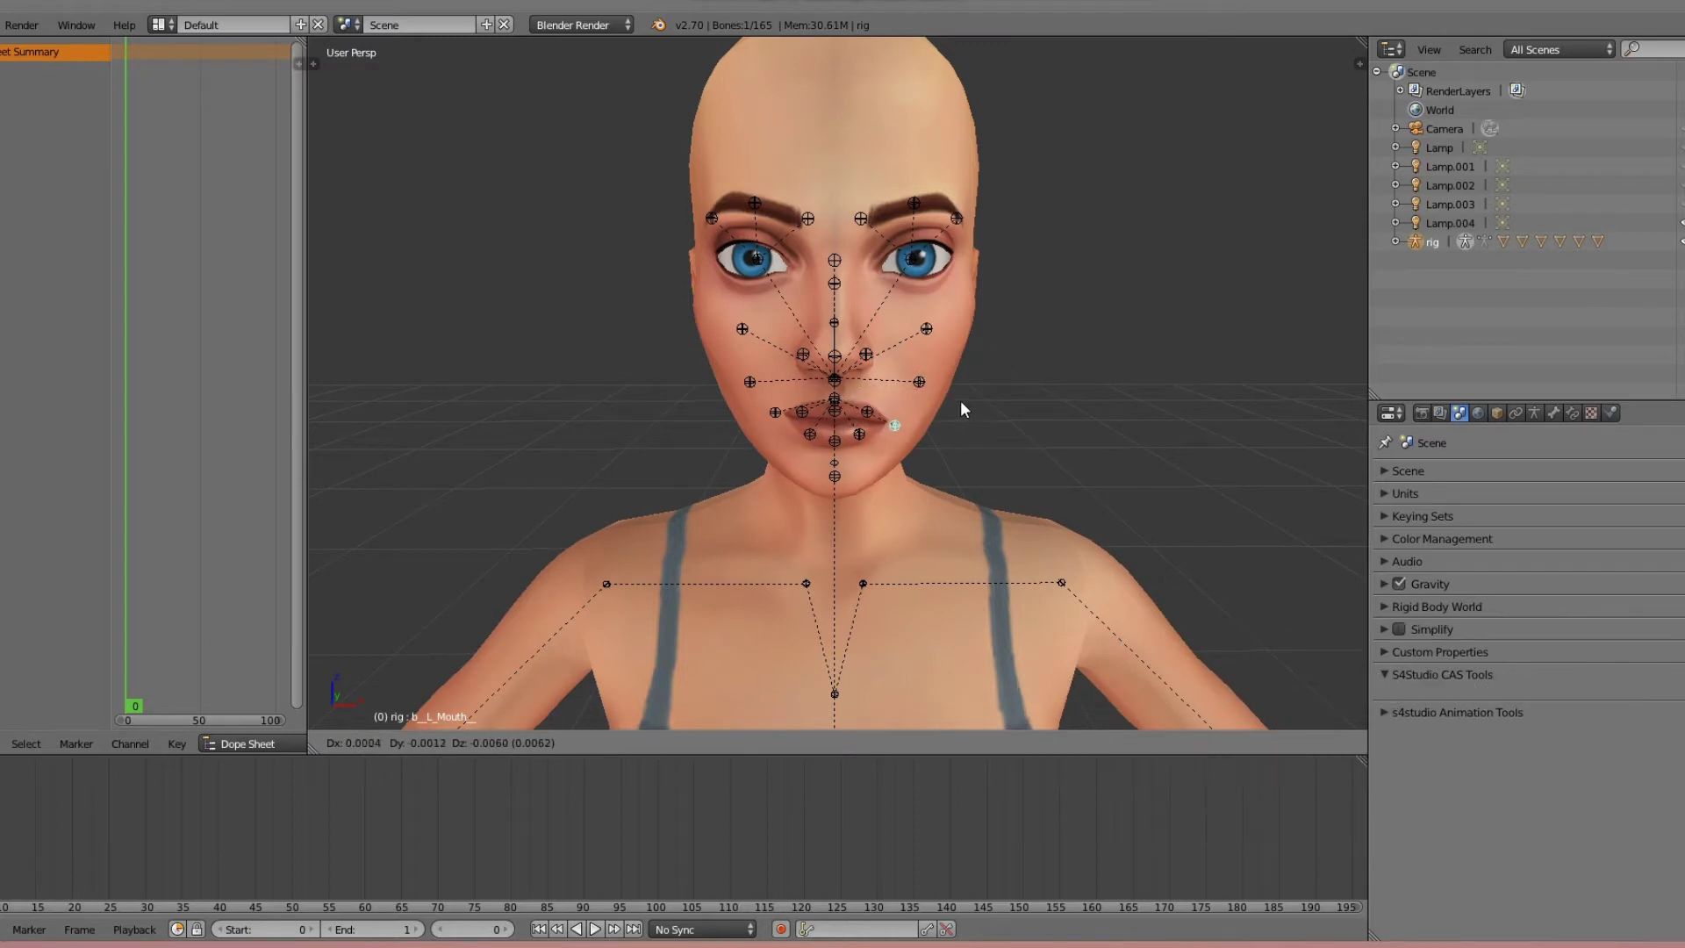
- Cancel the mouth-corner and left cheek squint tweaks, returning both bones to rest
key("Escape")
right_click_drag(929, 330, 943, 232)
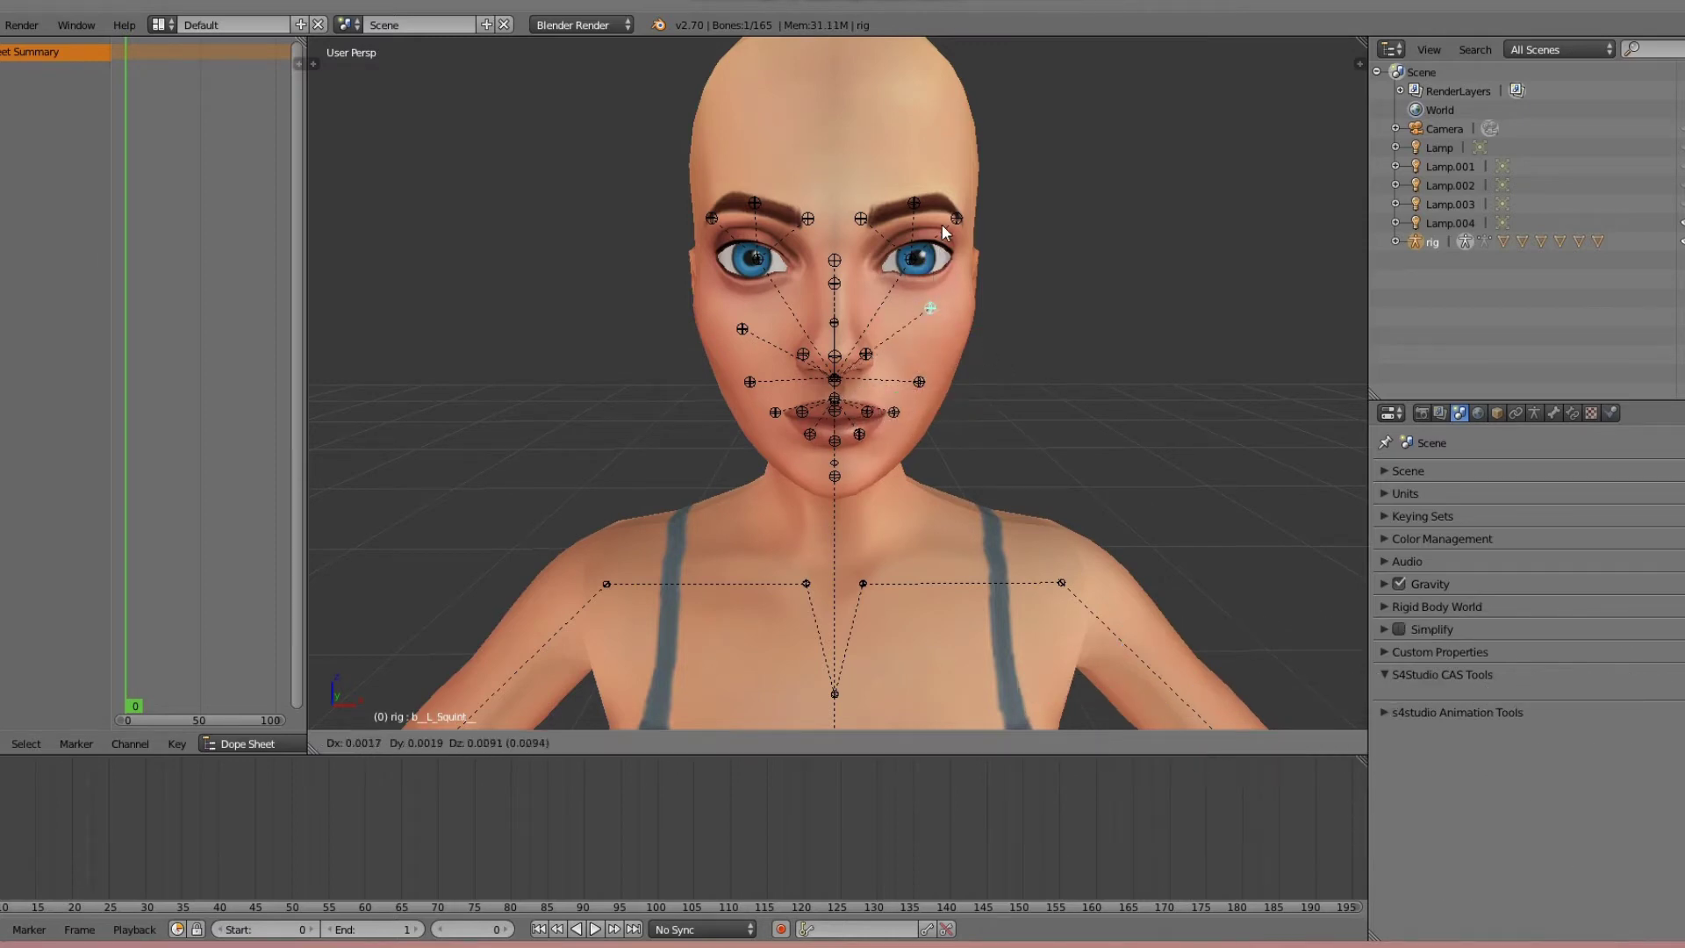
key("Escape")
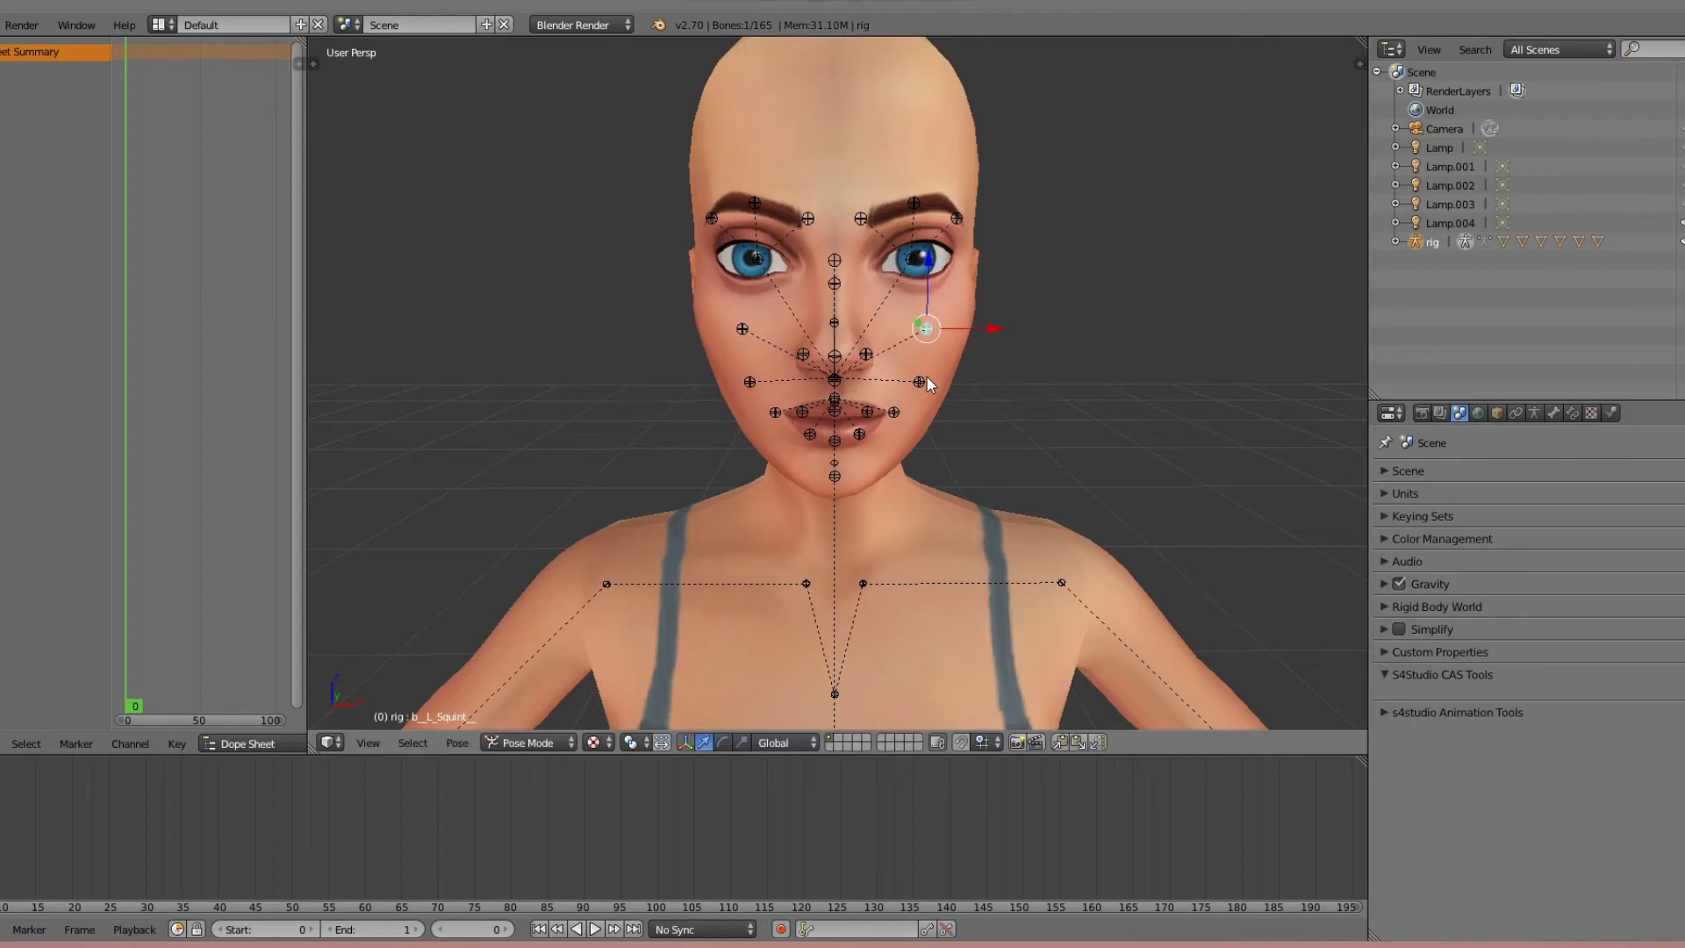
- Zoom out and trial a trackball rotation of the whole body on its root bone
scroll(927, 376, "down", 5)
key("r")
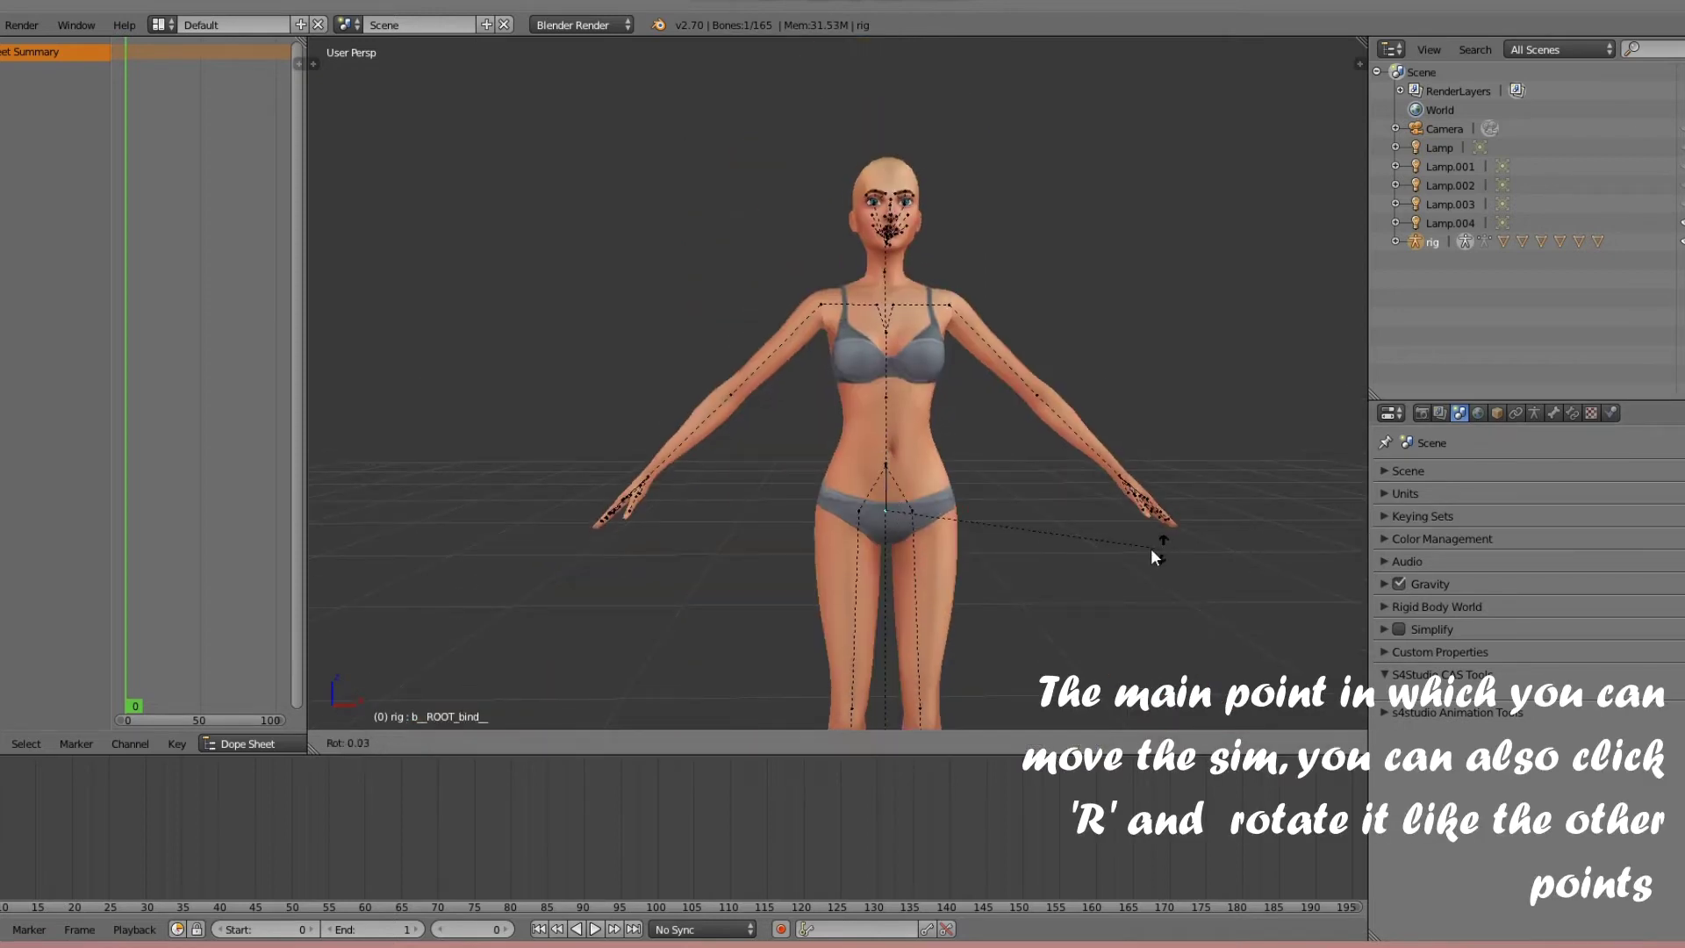
key("r")
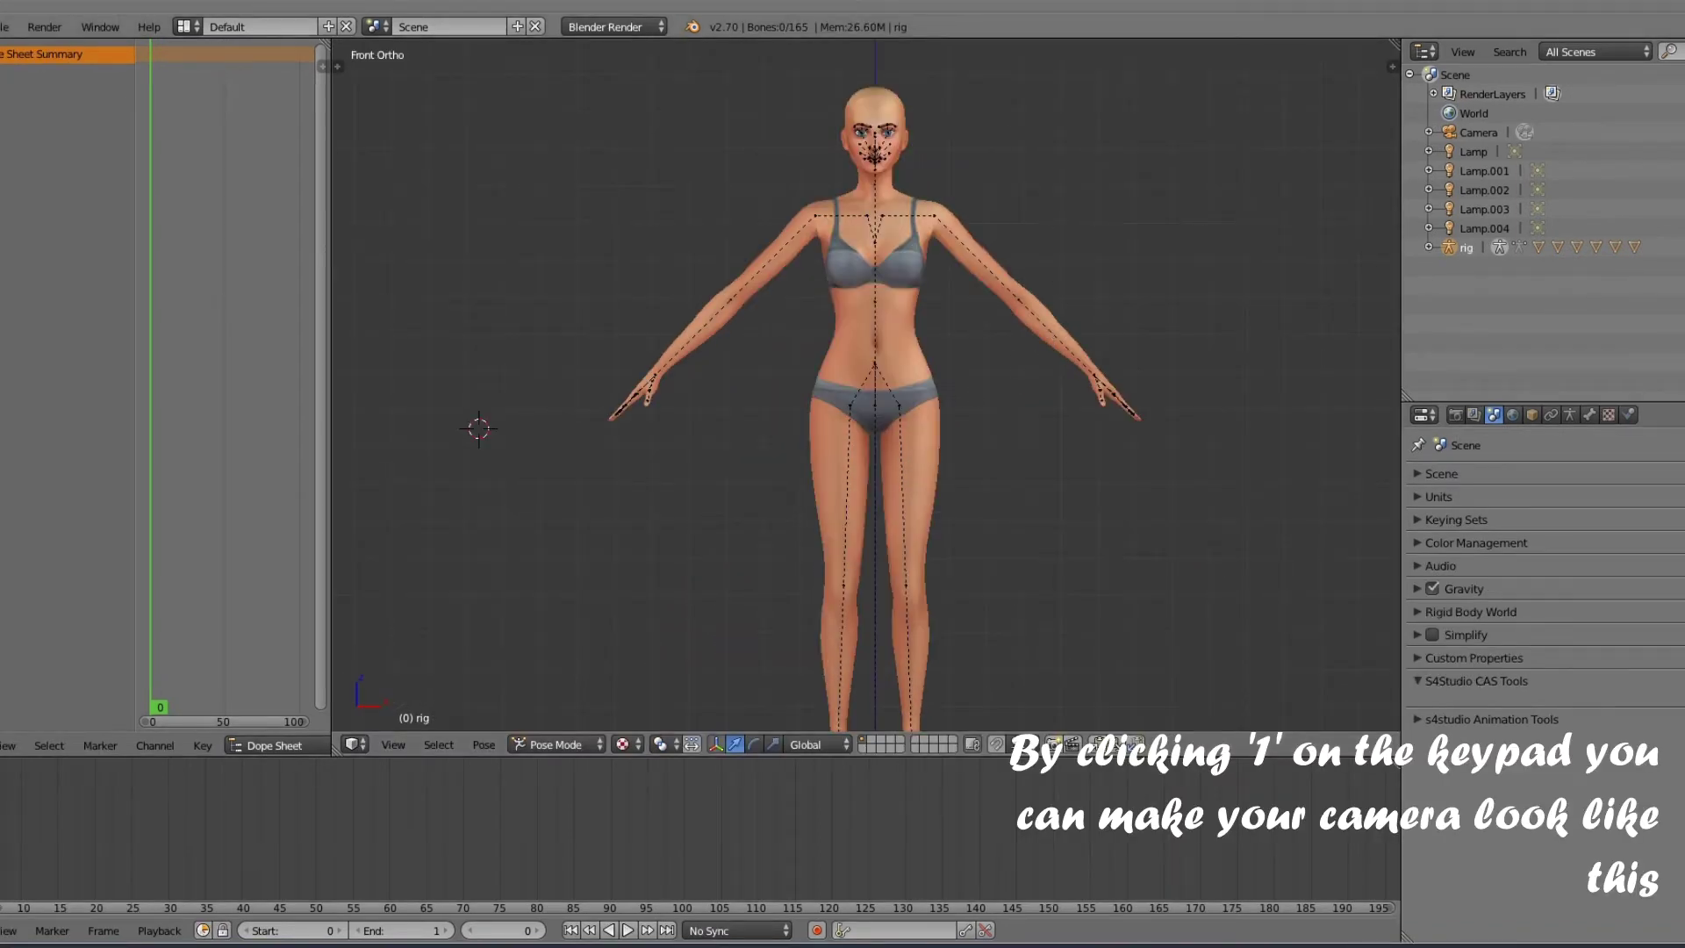
- Confirm the left eye adjustment and rotate the left upper arm down to her side
middle_click_drag(941, 277, 940, 177)
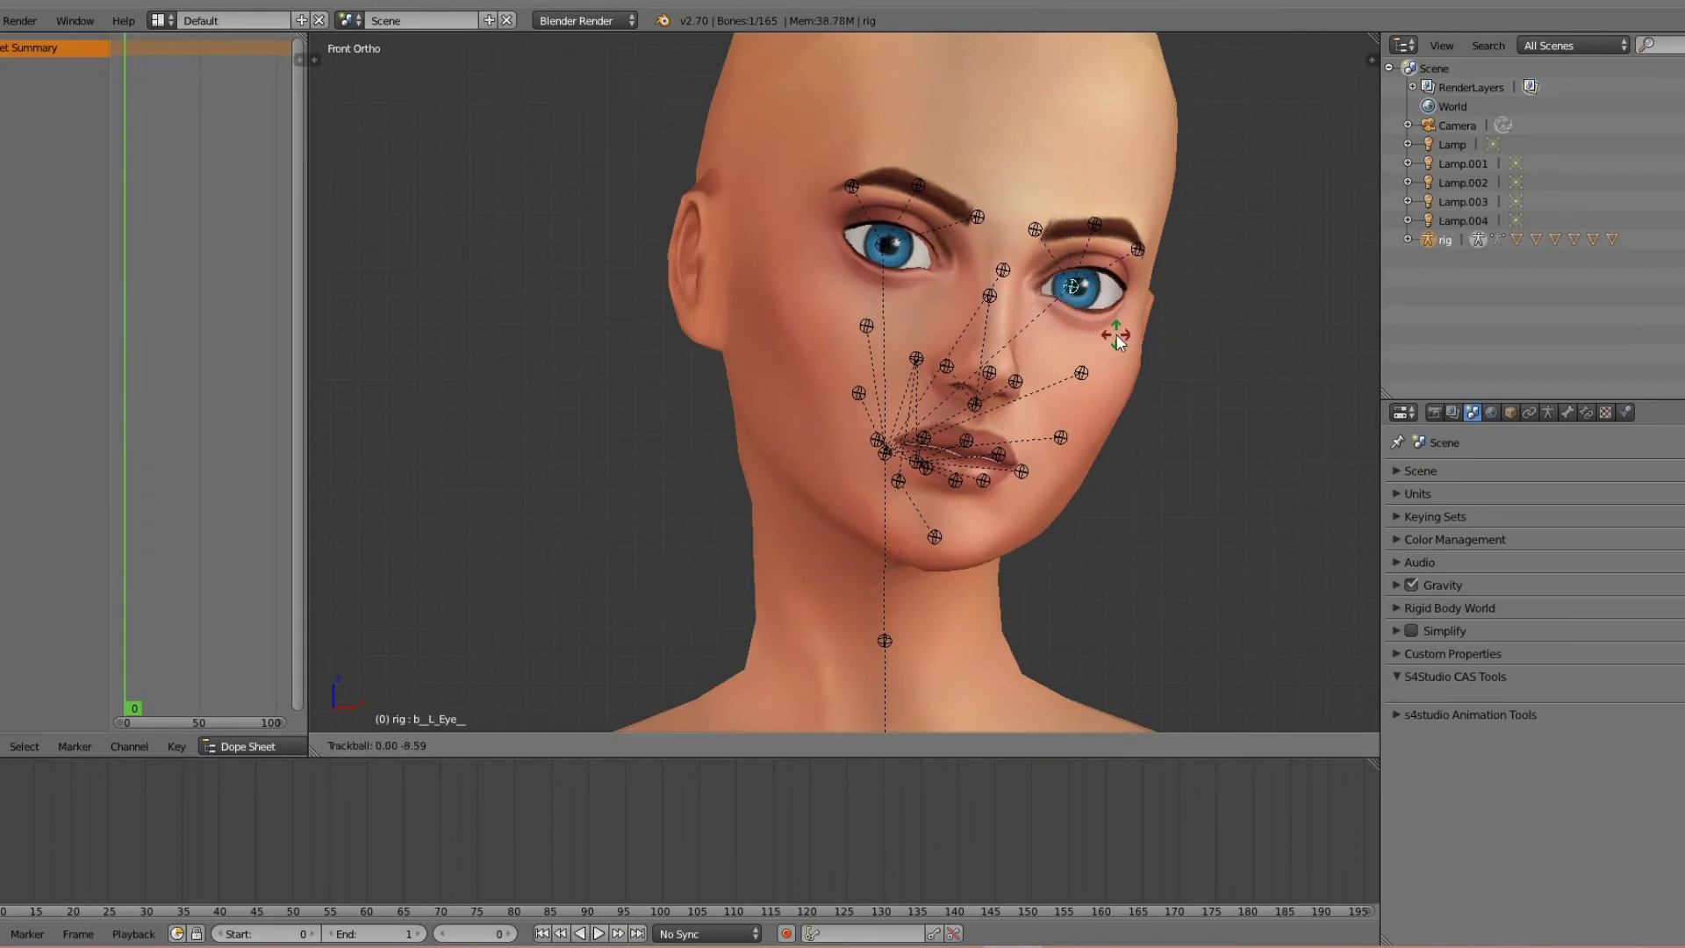
left_click(688, 365)
scroll(895, 266, "down", 3)
scroll(999, 421, "down", 3)
right_click(1086, 419)
key("r")
left_click(1292, 434)
mouse_move(1102, 513)
middle_mouse_down()
mouse_move(978, 312)
mouse_move(1079, 519)
middle_mouse_up()
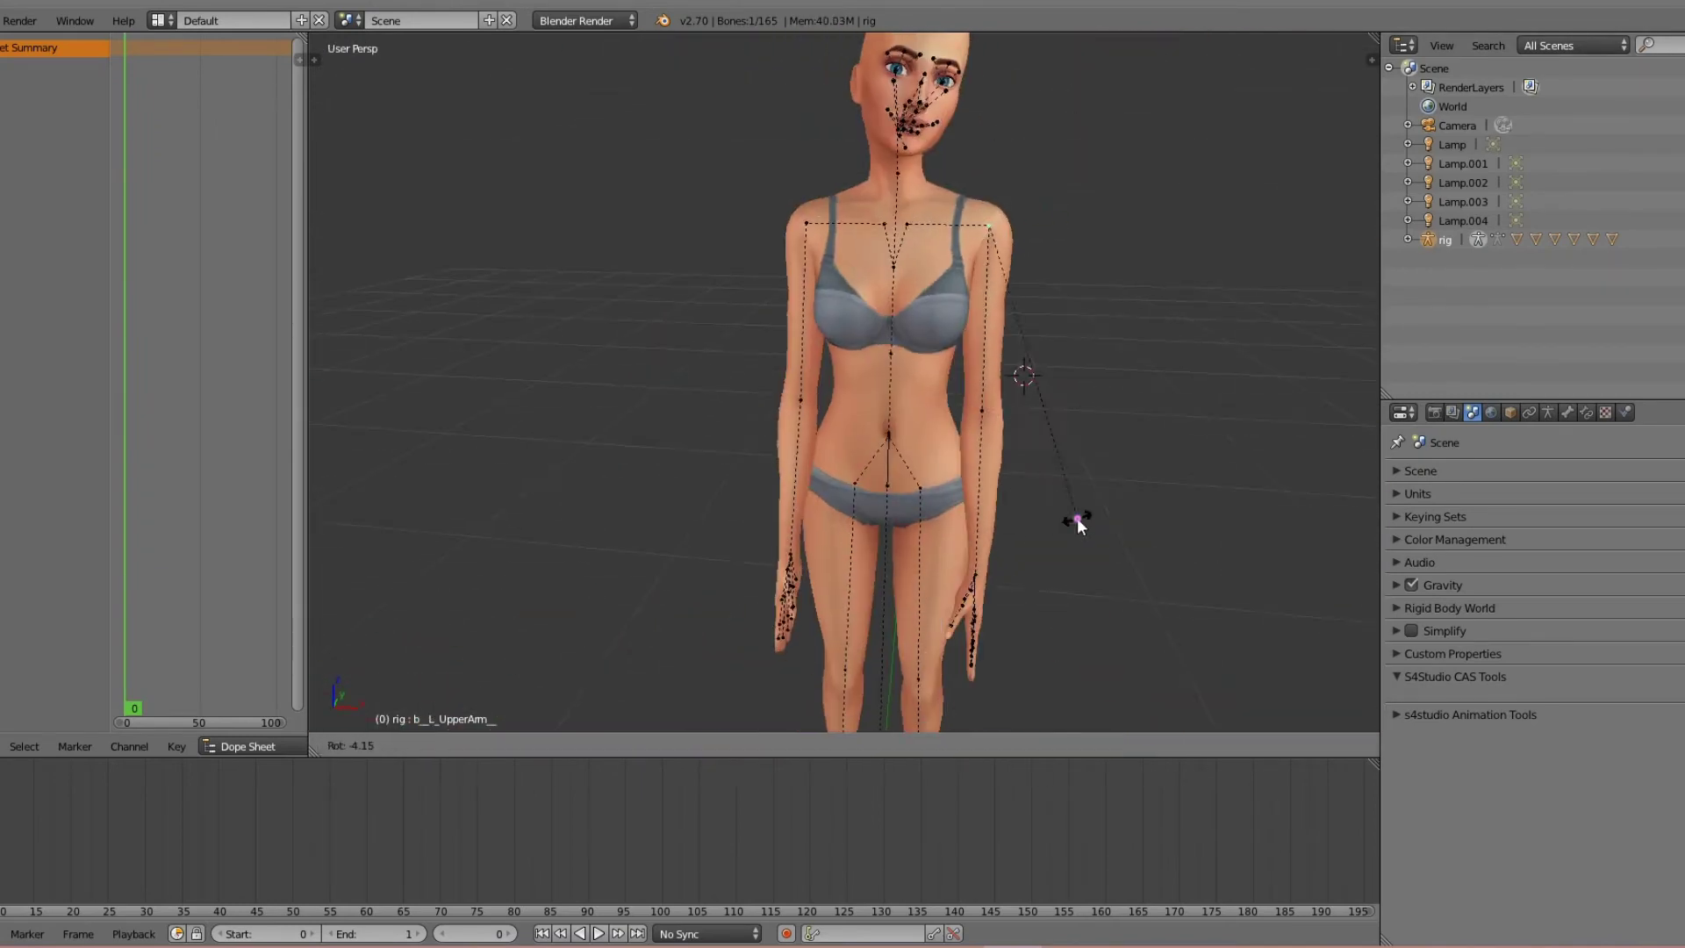
- Rotate the right forearm and hand across the belly
right_click(817, 492)
mouse_move(1166, 312)
middle_mouse_down()
mouse_move(880, 453)
mouse_move(854, 207)
middle_mouse_up()
key("r")
key("r")
left_click(855, 208)
scroll(1007, 386, "up", 3)
key("r")
left_click(876, 244)
scroll(1020, 413, "down", 5)
right_click(1020, 413)
key("r")
left_click(1102, 309)
mouse_move(1103, 308)
middle_mouse_down()
mouse_move(942, 503)
mouse_move(709, 453)
mouse_move(1072, 331)
mouse_move(664, 383)
middle_mouse_up()
- Rotate the left hand and thumb so they wrap around the opposite arm
right_click(962, 474)
scroll(1071, 331, "up", 3)
right_click(664, 383)
scroll(664, 384, "down", 3)
mouse_move(1313, 338)
middle_mouse_down()
mouse_move(699, 432)
mouse_move(1252, 346)
middle_mouse_up()
scroll(1252, 346, "up", 3)
right_click(729, 283)
key("r")
left_click(1202, 492)
mouse_move(1202, 493)
middle_mouse_down()
mouse_move(1008, 530)
mouse_move(1049, 565)
mouse_move(1007, 507)
mouse_move(1174, 500)
mouse_move(1072, 467)
middle_mouse_up()
key("r")
key("r")
left_click(1007, 507)
scroll(1008, 507, "down", 2)
- Add an IK constraint to the left hand bone and check the finger bones
left_click(1585, 412)
left_click(1570, 475)
mouse_move(660, 513)
middle_mouse_down()
mouse_move(381, 493)
mouse_move(996, 557)
mouse_move(802, 419)
mouse_move(904, 384)
mouse_move(1146, 397)
mouse_move(878, 527)
middle_mouse_up()
scroll(866, 587, "up", 2)
left_click(866, 587)
mouse_move(866, 596)
middle_mouse_down()
mouse_move(1030, 397)
mouse_move(1098, 496)
mouse_move(933, 450)
mouse_move(629, 497)
mouse_move(777, 579)
mouse_move(1086, 500)
mouse_move(740, 284)
mouse_move(1034, 470)
mouse_move(902, 477)
middle_mouse_up()
scroll(1030, 397, "down", 3)
left_click(630, 496)
- Check the right calf and left foot bones, then switch to front orthographic view
scroll(741, 285, "down", 5)
left_click(902, 478)
scroll(857, 143, "up", 4)
left_click(897, 294)
scroll(882, 466, "down", 3)
left_click(902, 583)
key("KP_1")
scroll(924, 288, "up", 3)
scroll(924, 288, "down", 2)
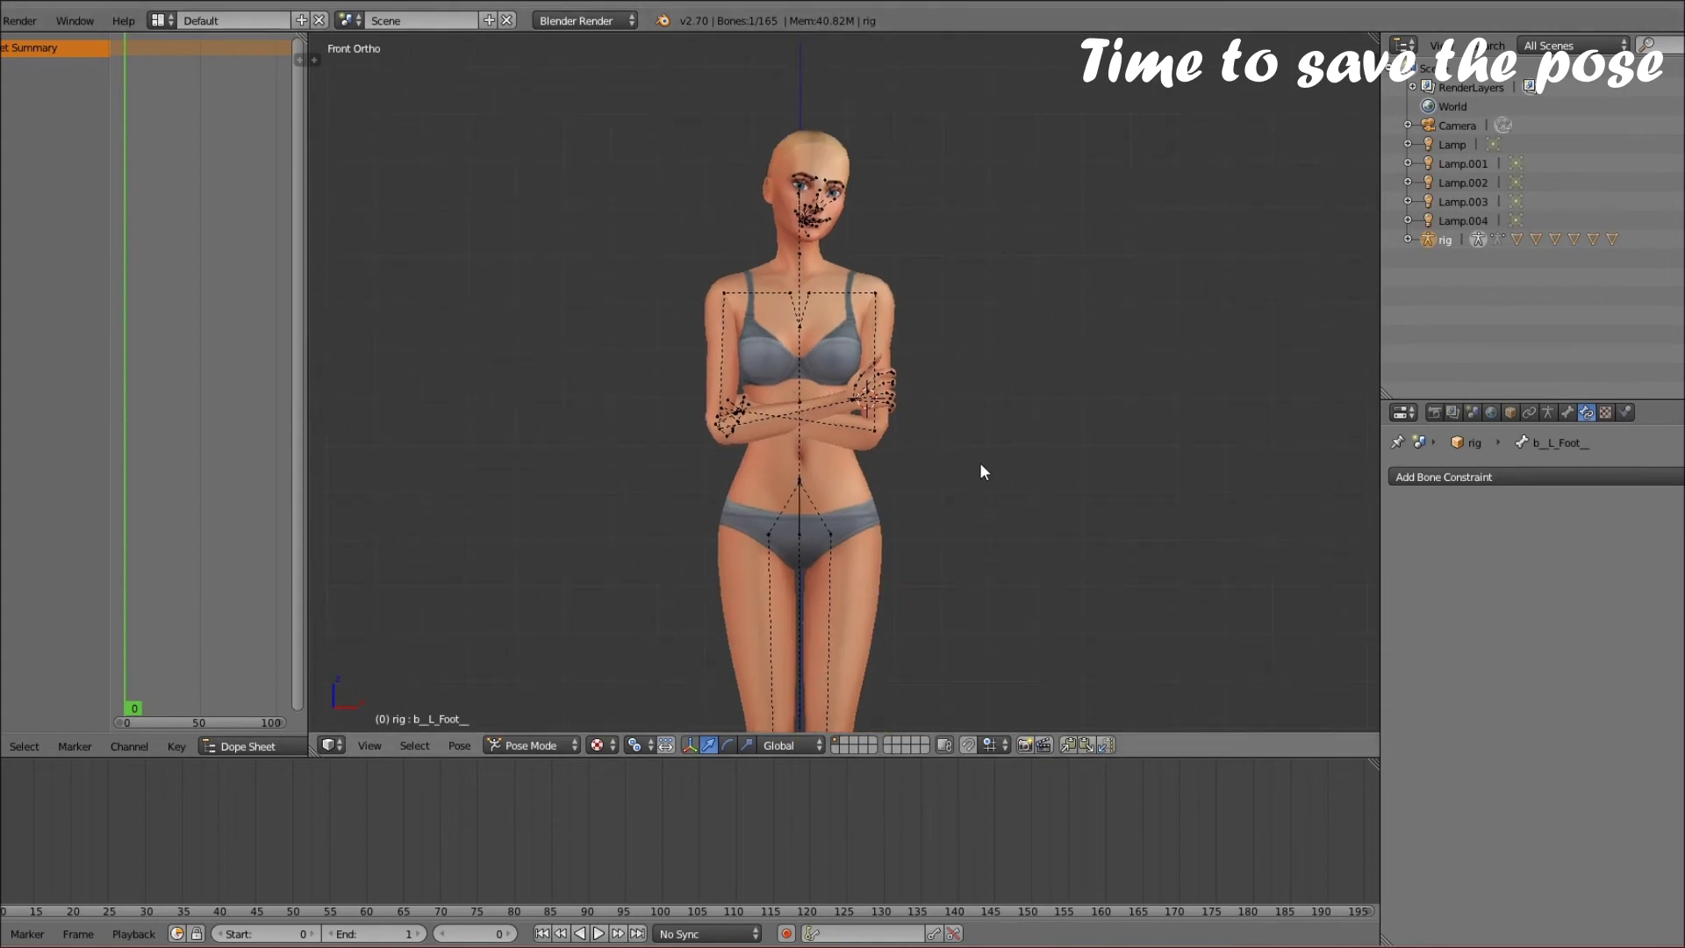
- Keyframe LocRot on all rig bones for the crossed-arms pose, then advance to frame 2
middle_click_drag(979, 462, 992, 481)
right_click(807, 288)
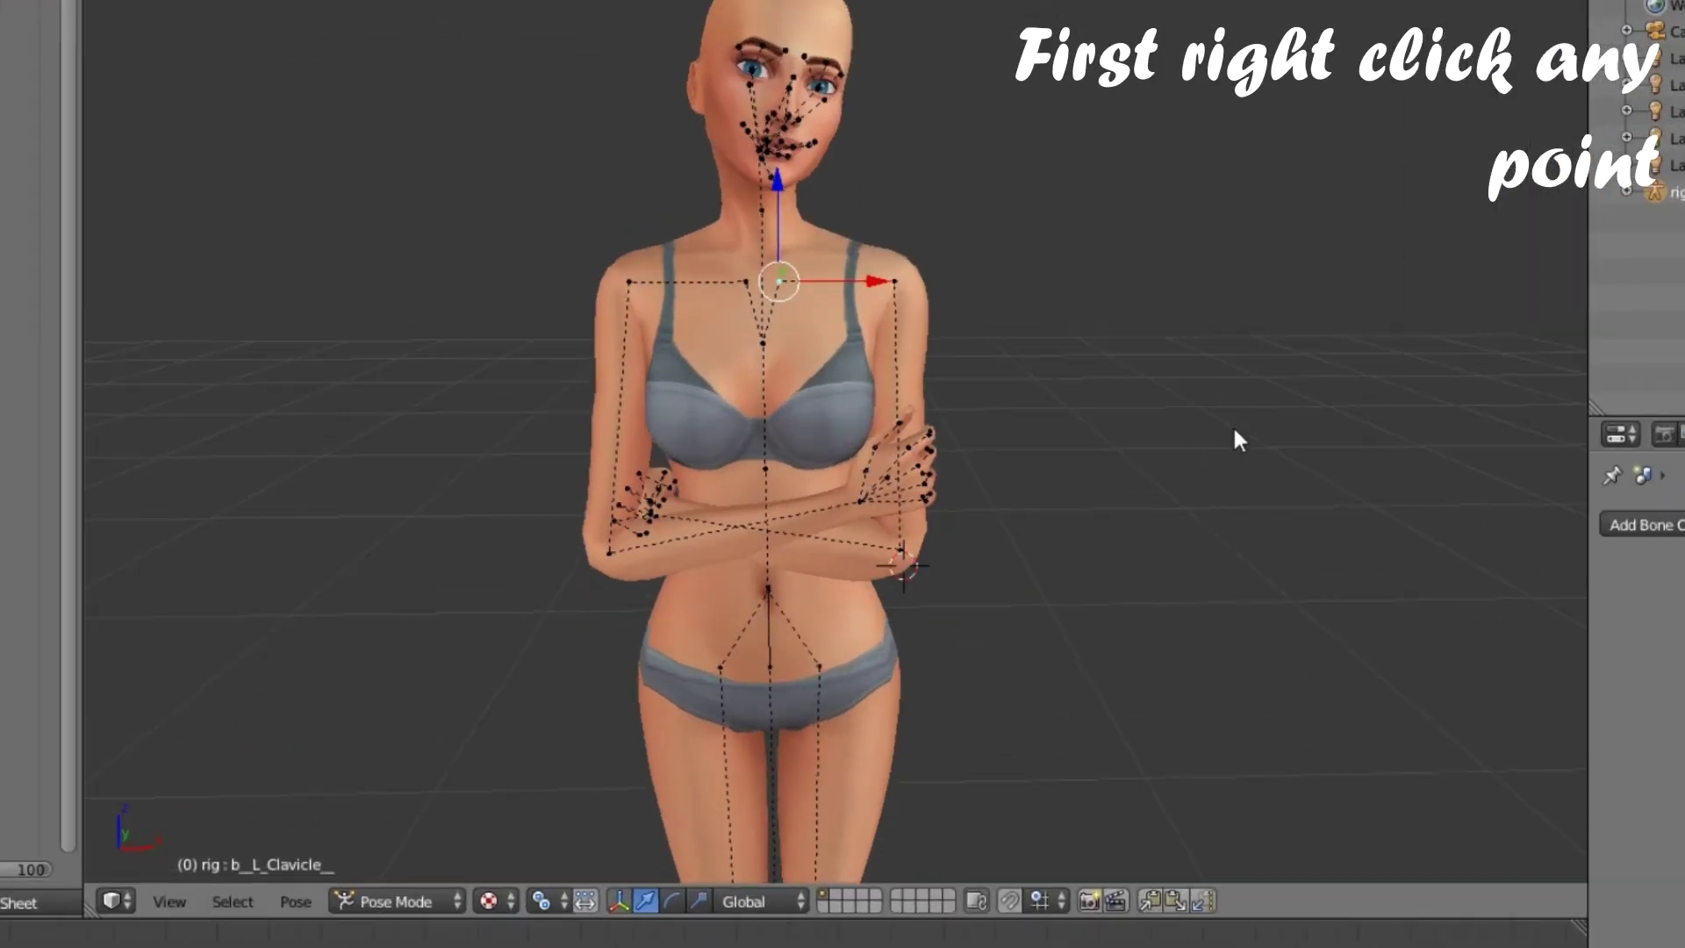
key("a")
key("a")
key("i")
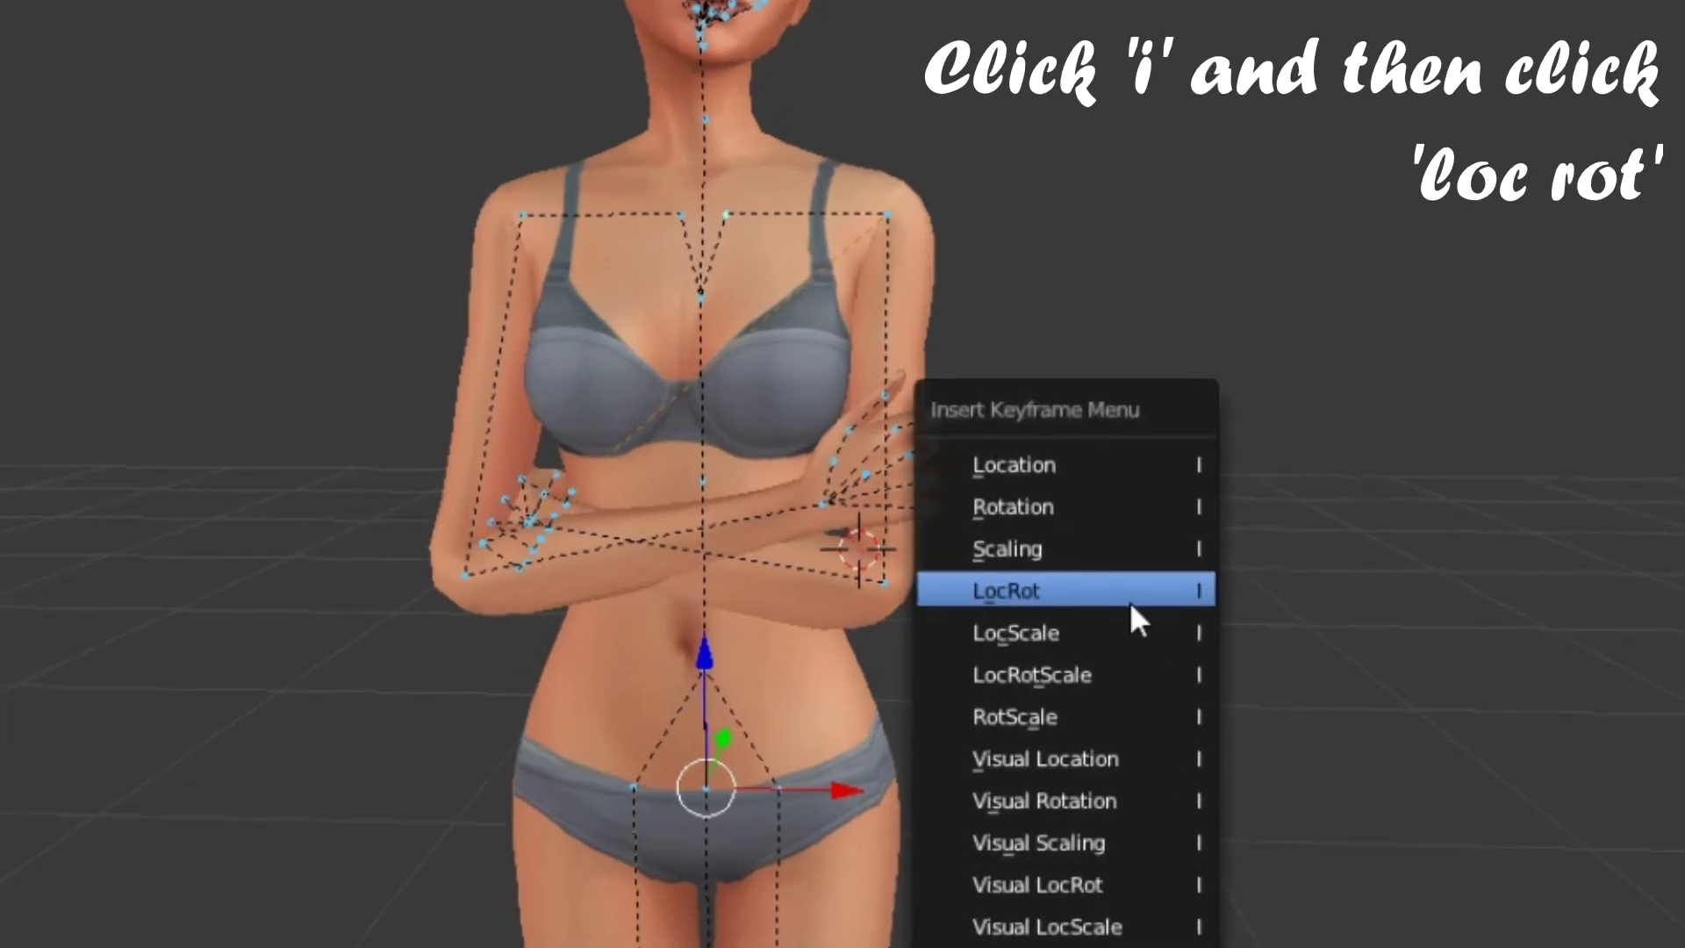
left_click(1130, 597)
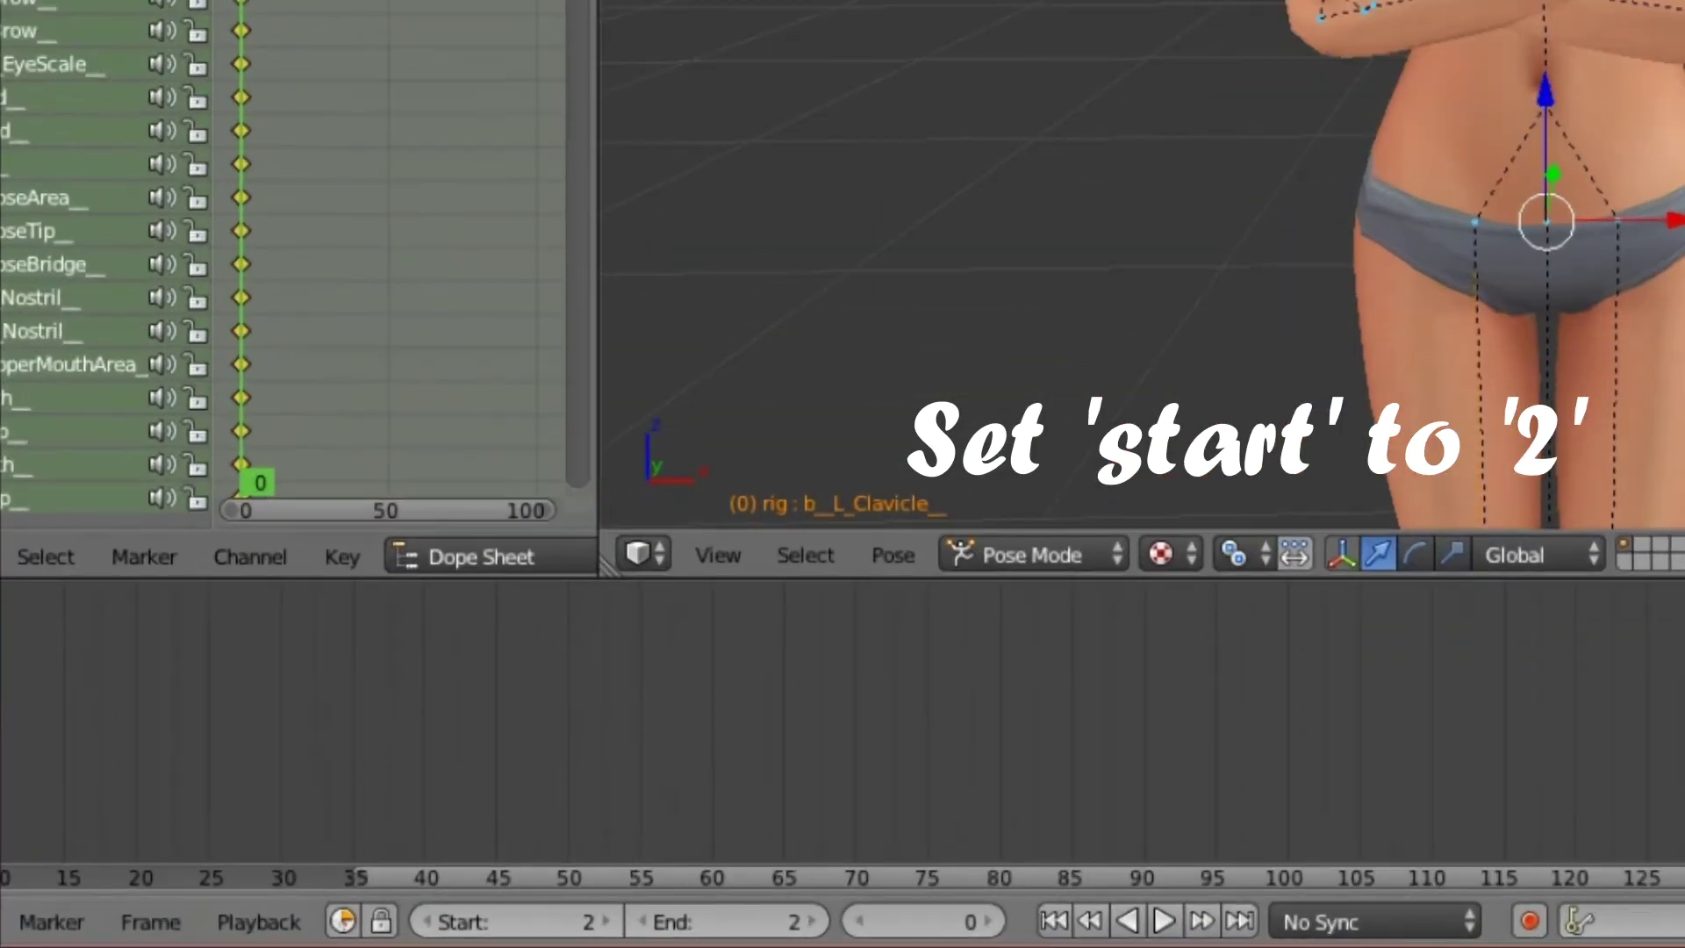
key("Right")
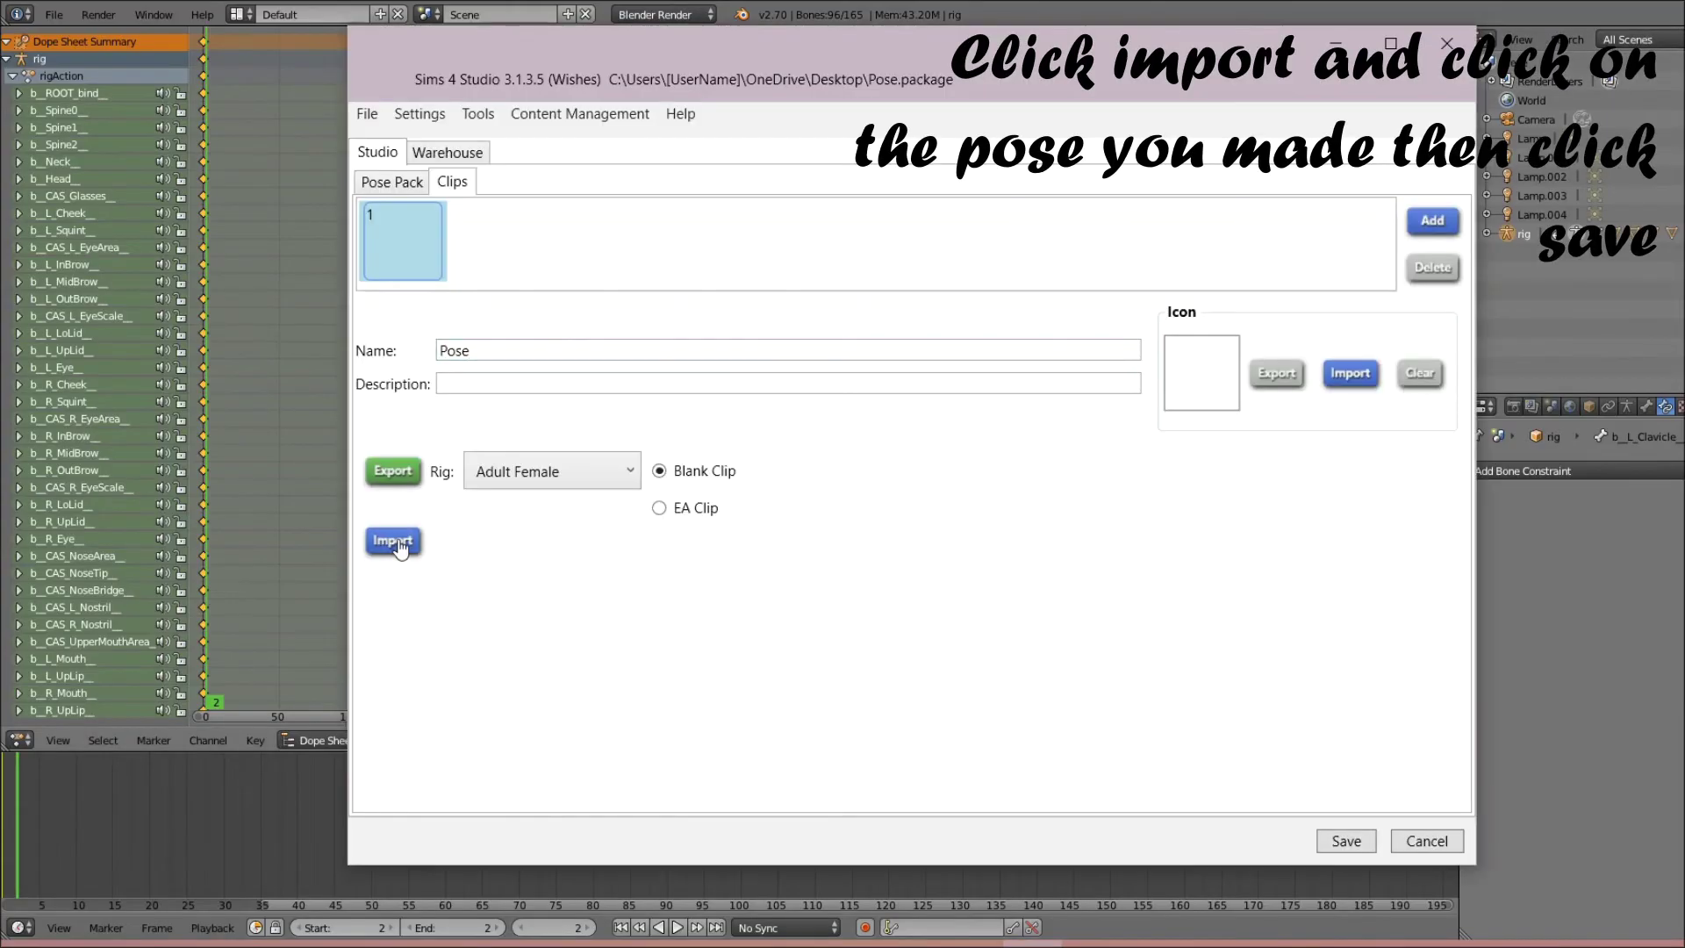
- Import Pose.blend into the Adult Female Pose clip and save the package
left_click(399, 546)
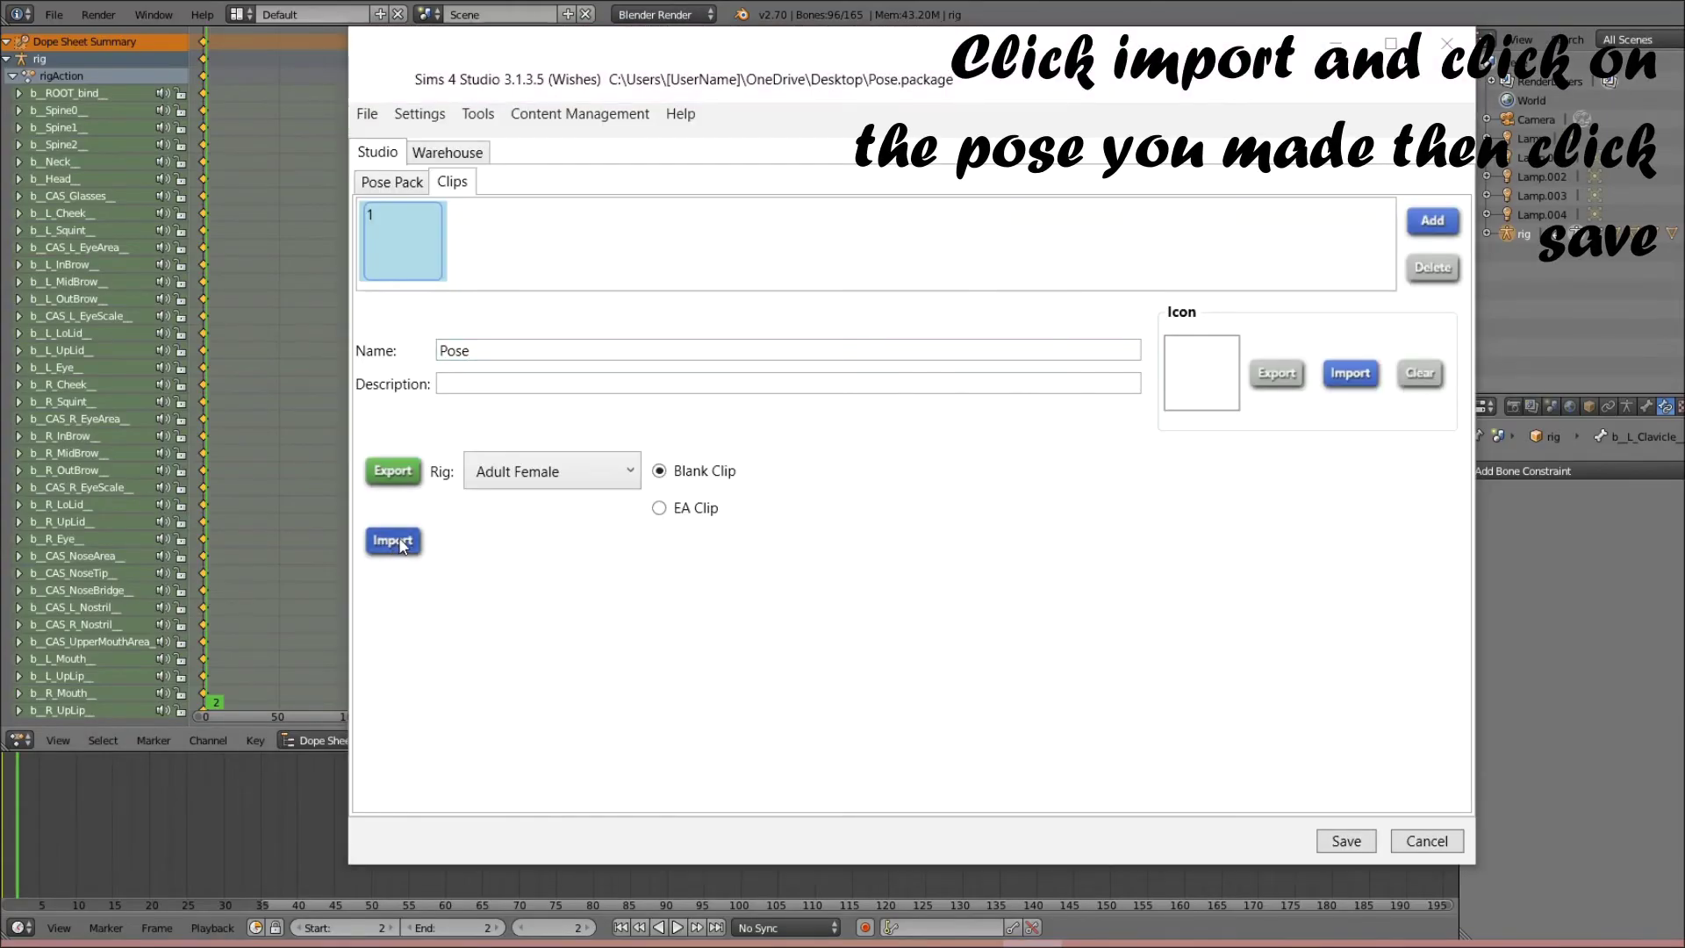
left_click(780, 460)
left_click(1050, 595)
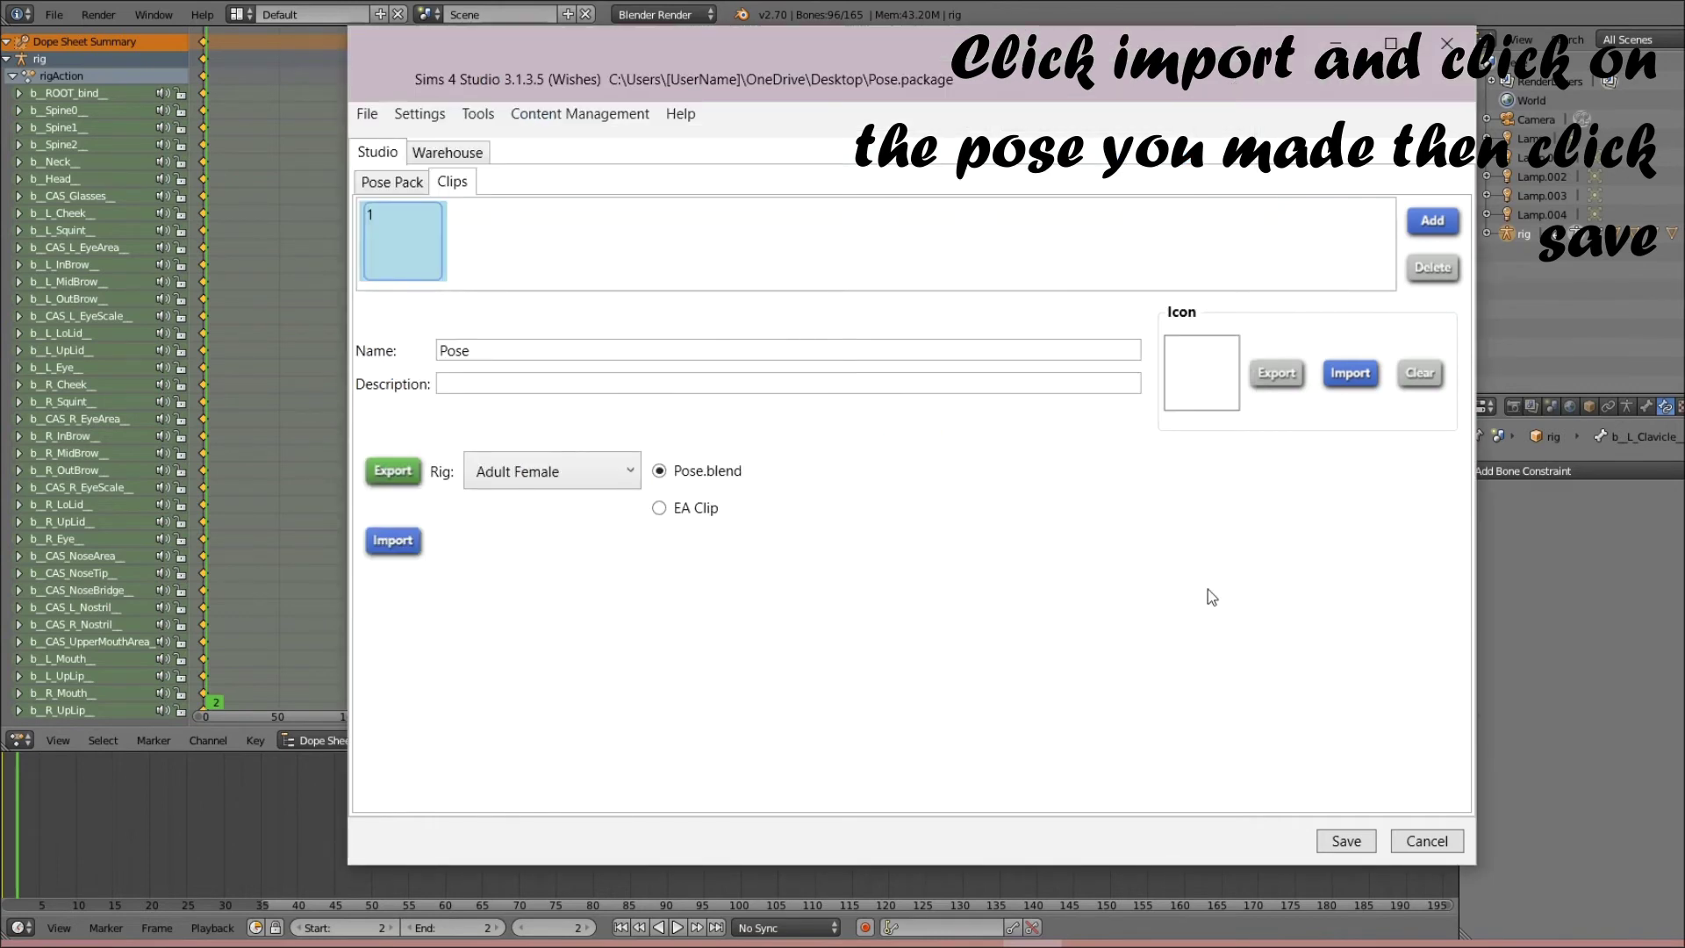
left_click(1346, 841)
left_click(974, 533)
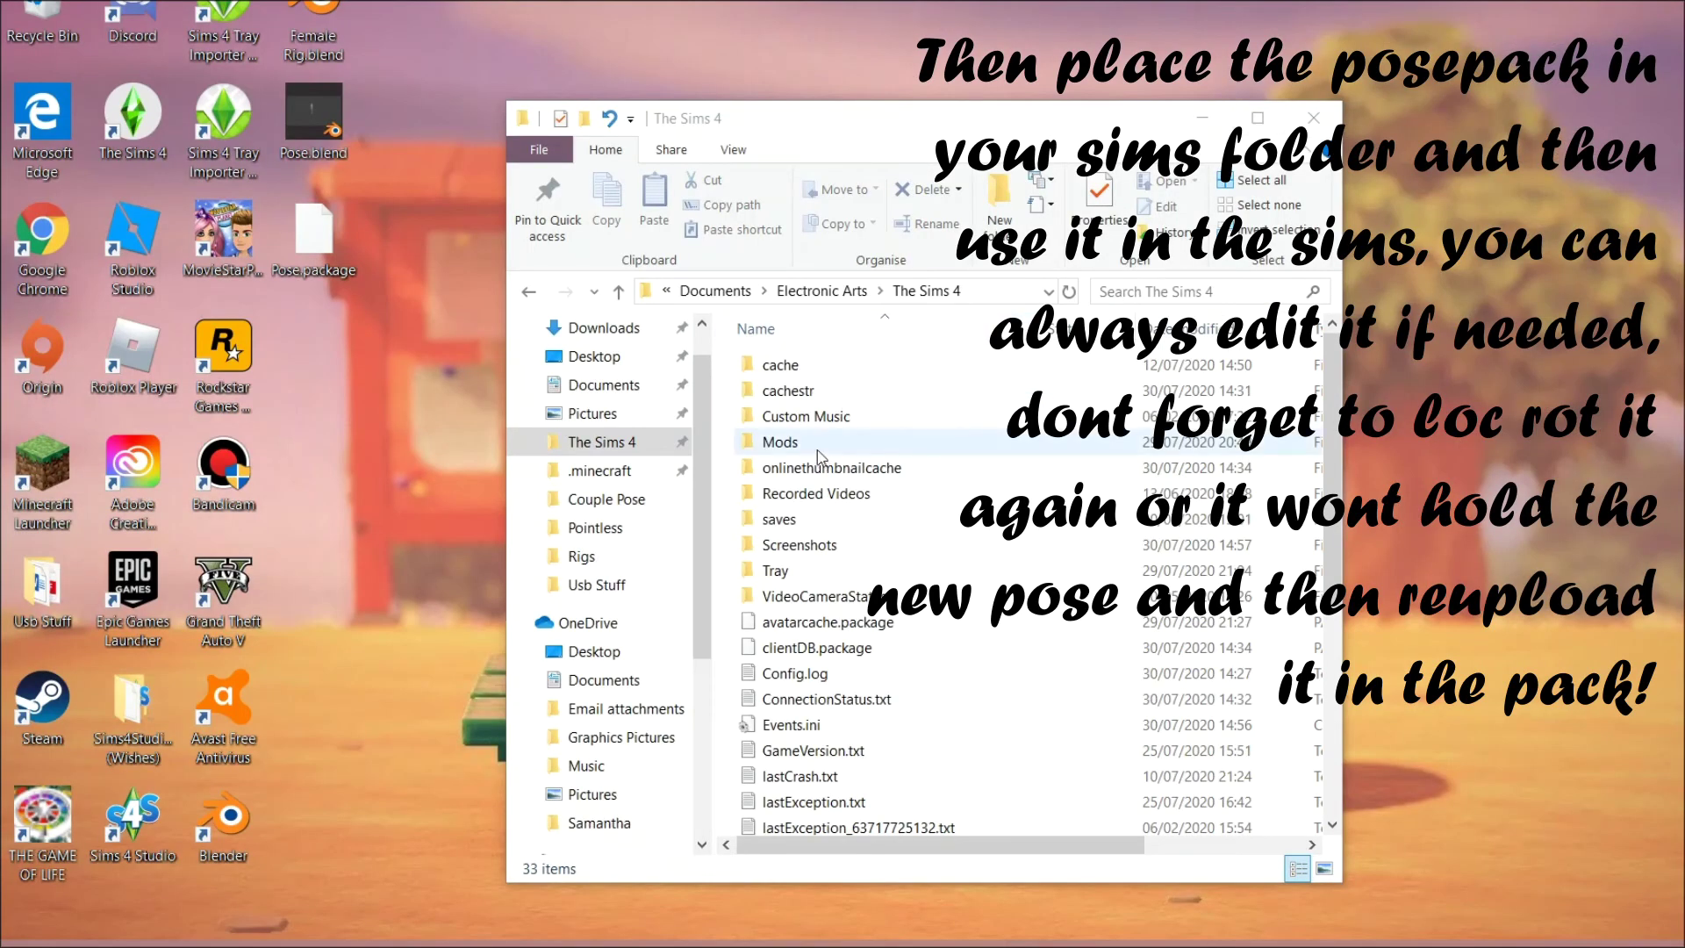
- Move Pose.package from the desktop into Documents\Electronic Arts\The Sims 4\Mods
double_click(820, 443)
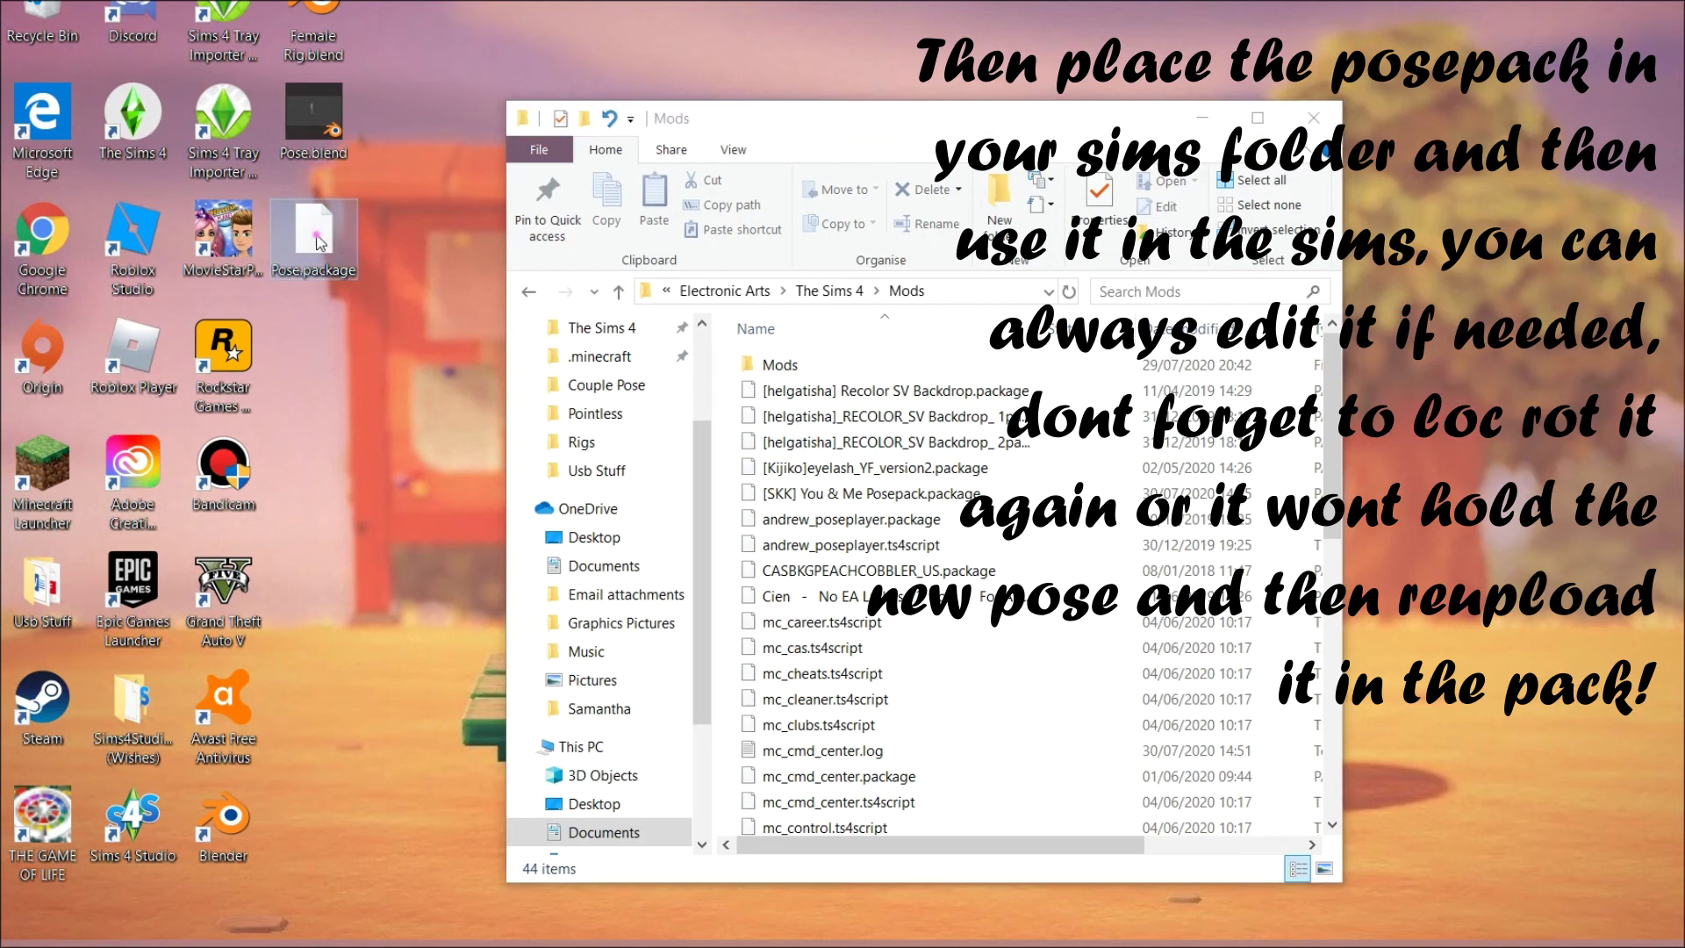
left_click_drag(917, 518, 917, 513)
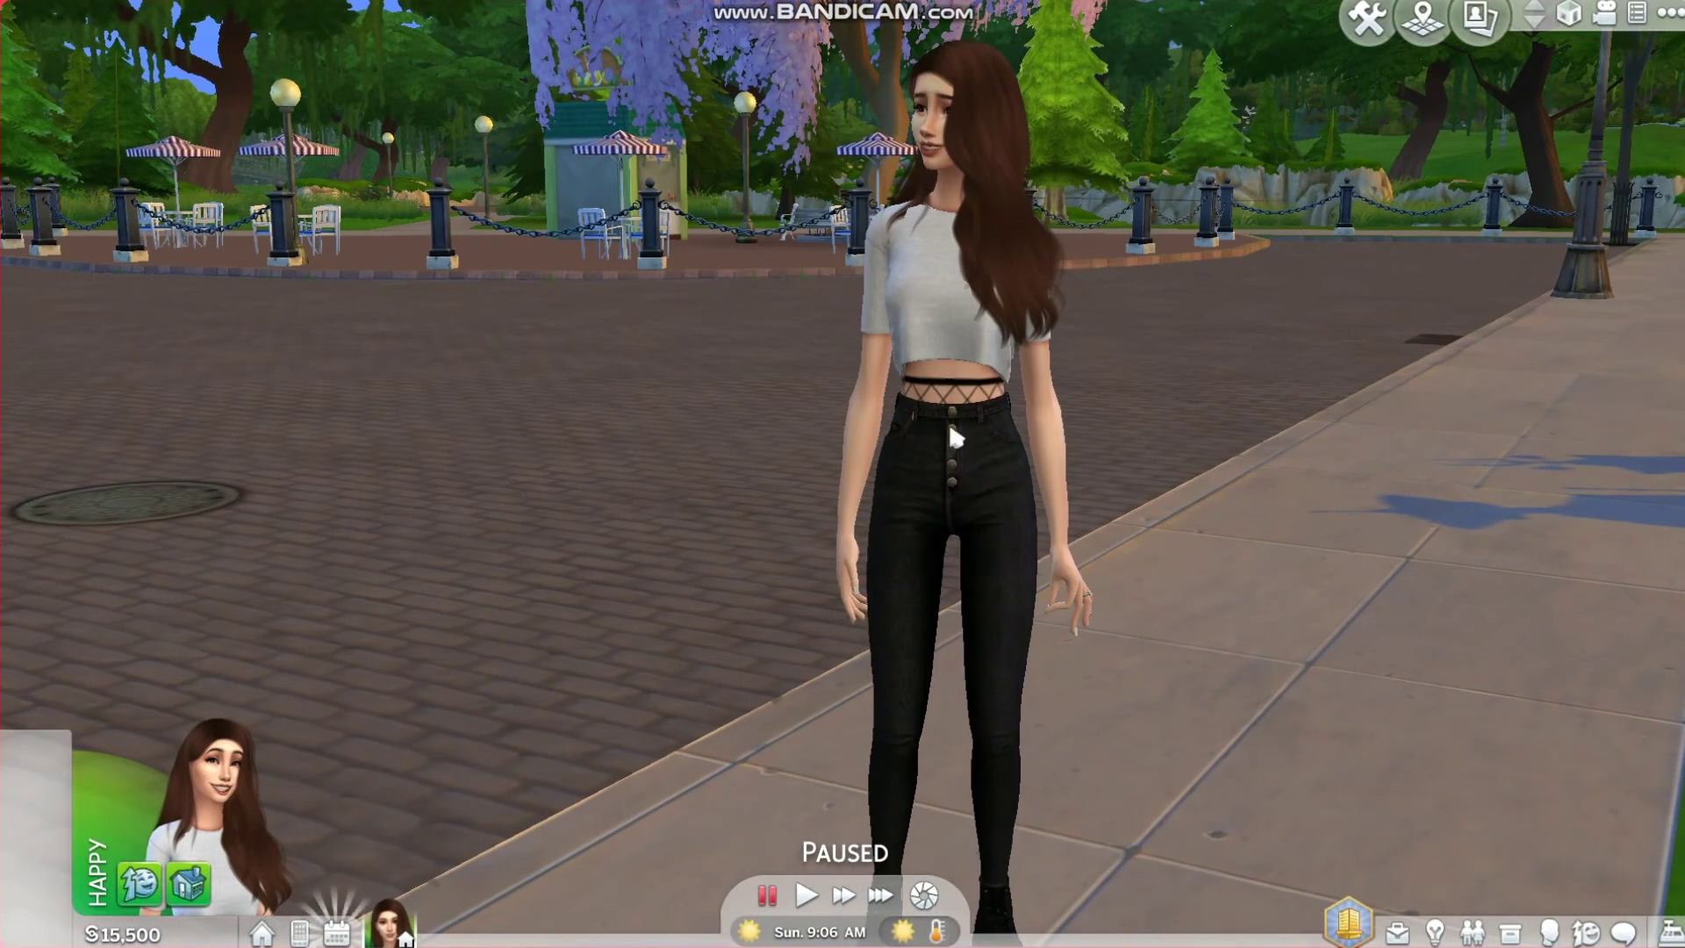
- Apply the new crossed-arms pose to the Sim via Pose By Pack and unpause the game
left_click(955, 426)
left_click(747, 327)
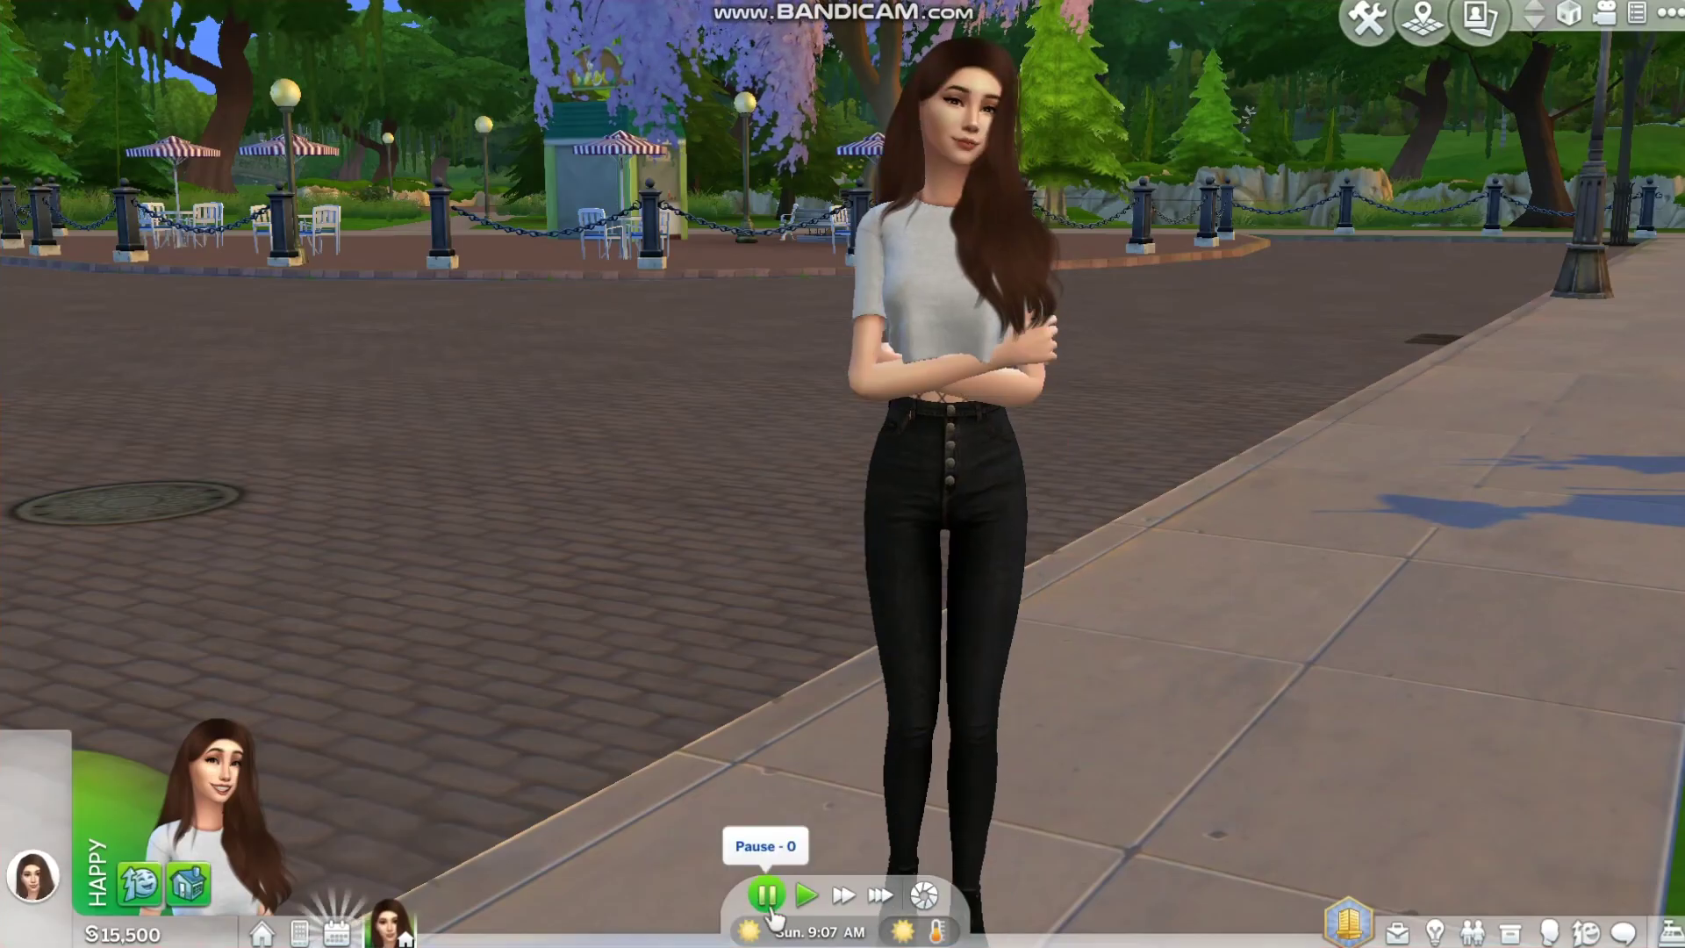
key("d")
- Switch to camera mode and zoom in on the posed Sim
key("a")
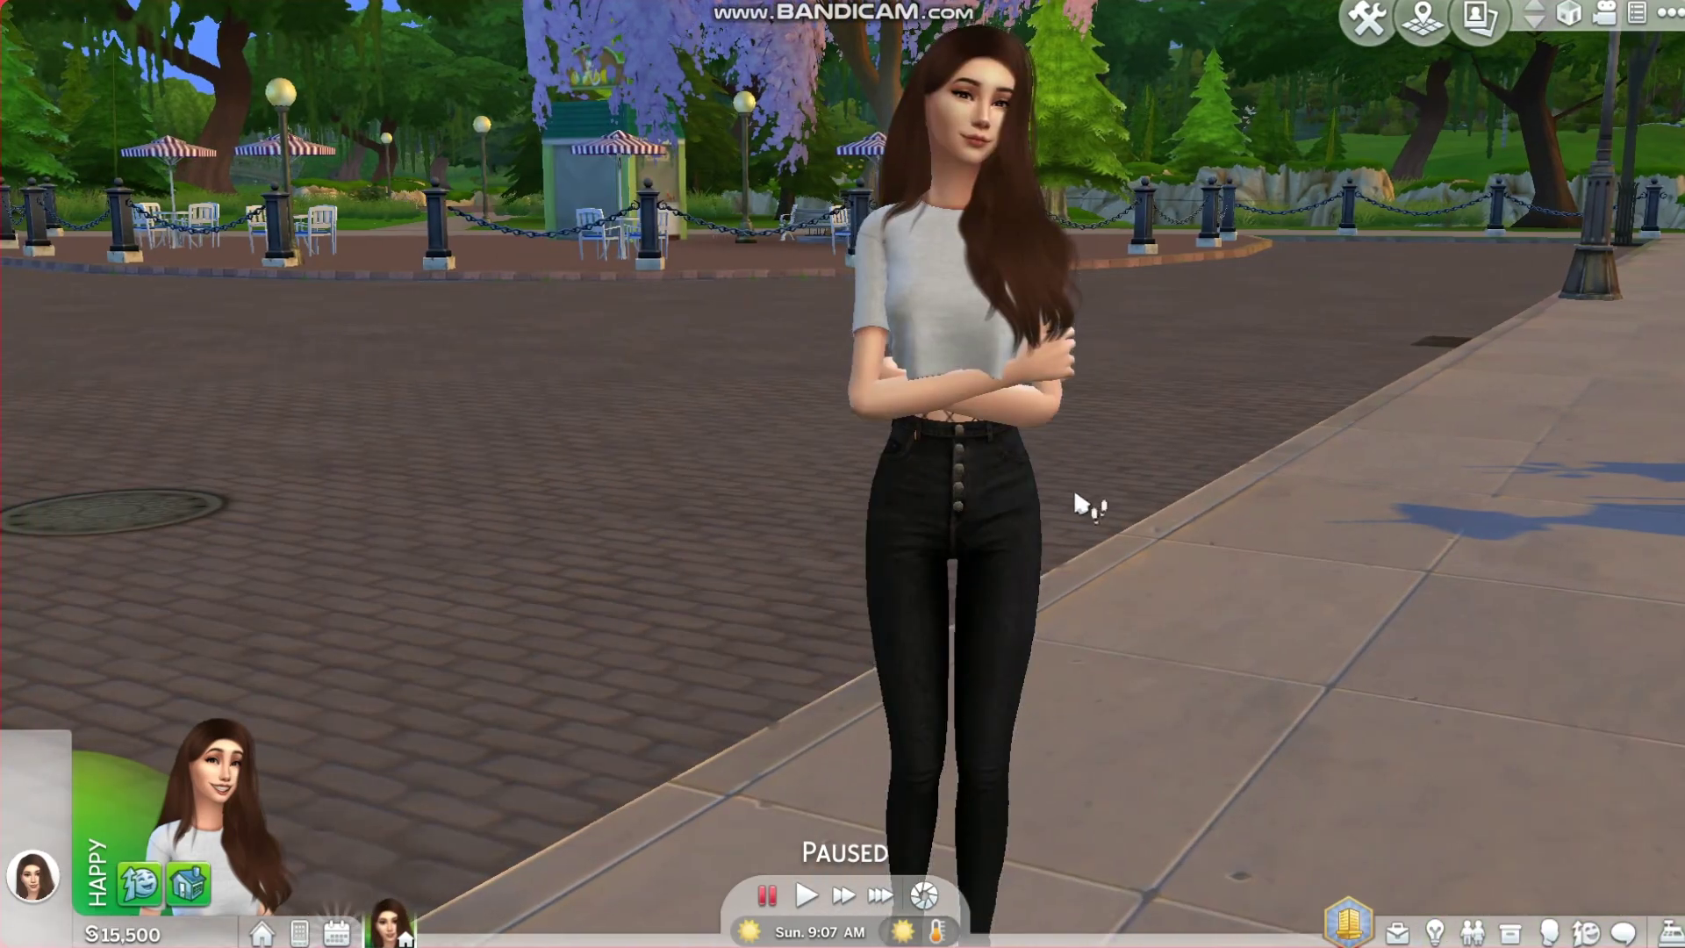
key("Tab")
scroll(799, 480, "up", 5)
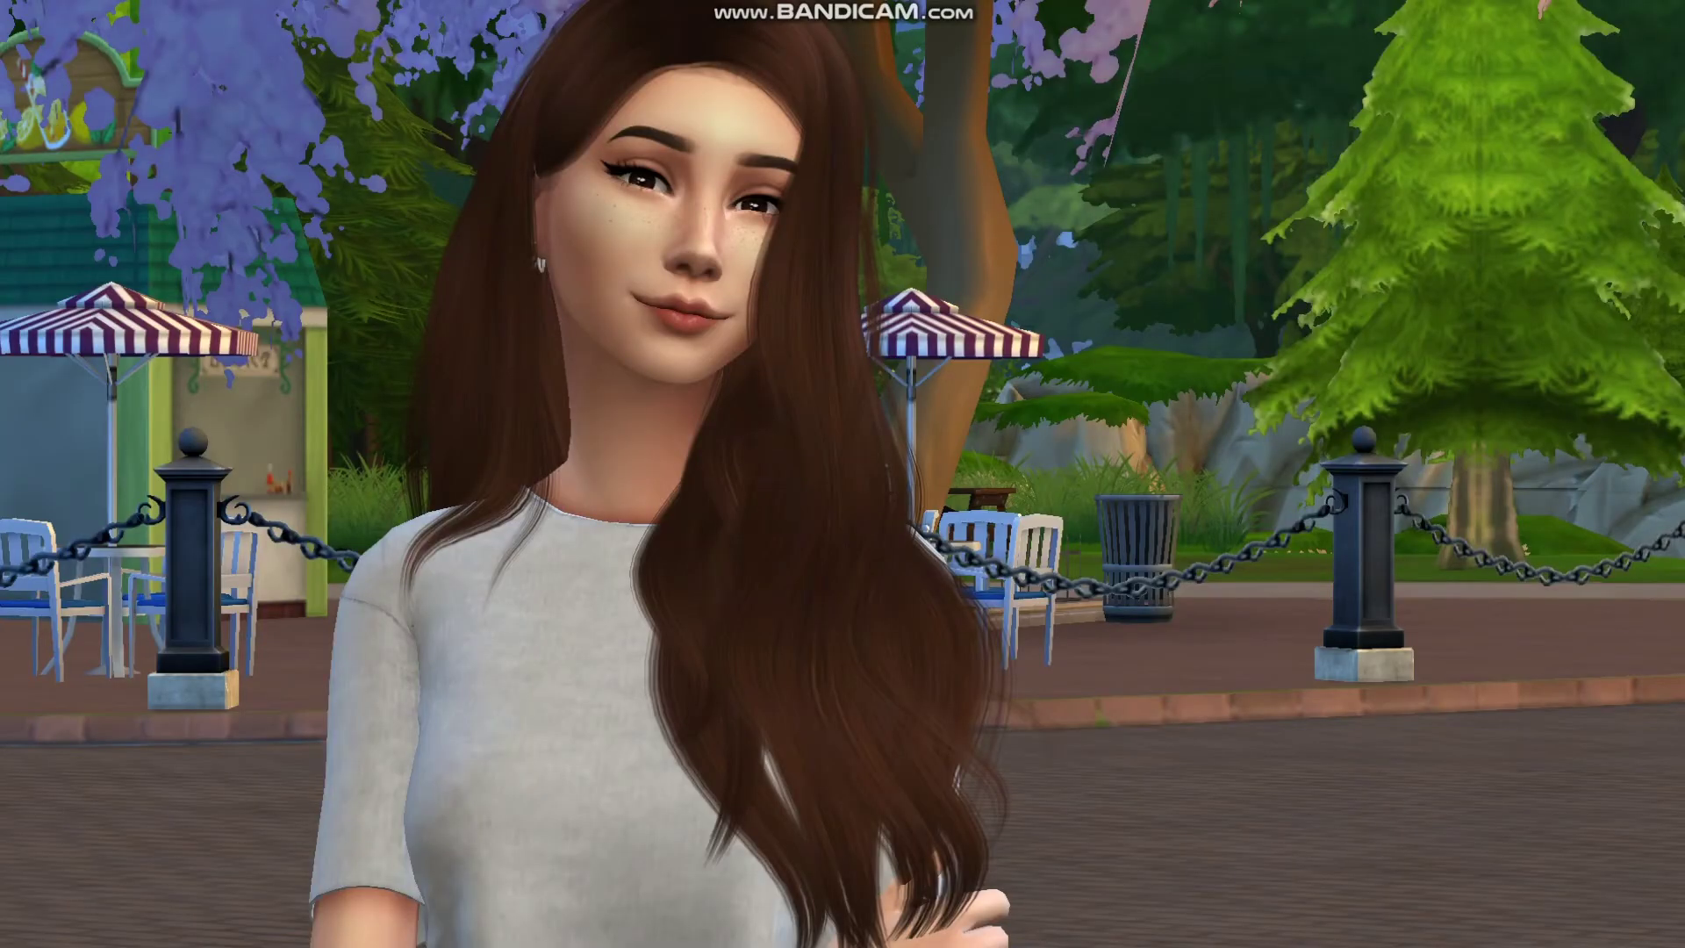